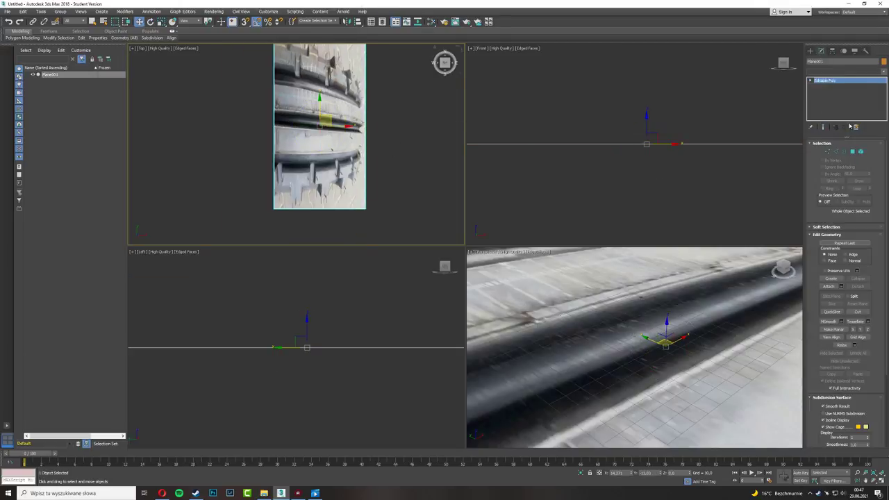
Add and then undo an Unwrap UVW modifier on the tread plane, and maximize the Top viewport
left_click(844, 72)
left_click(840, 330)
left_click(844, 288)
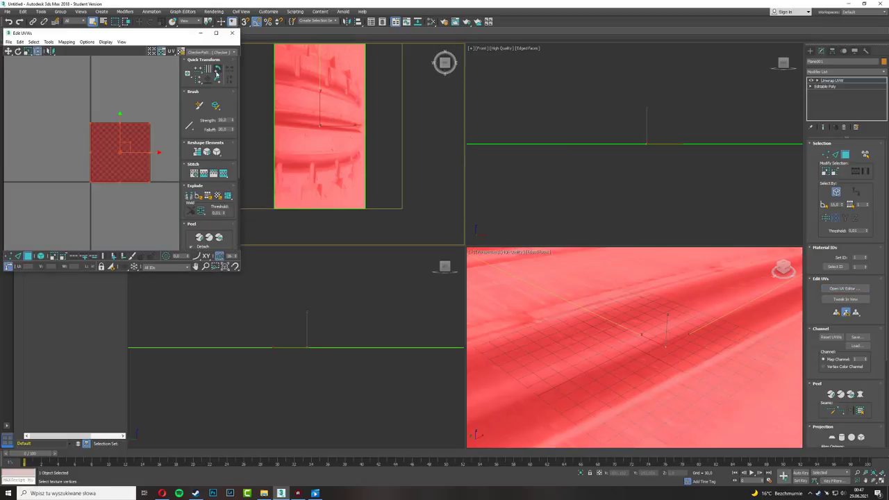
key("ctrl+z")
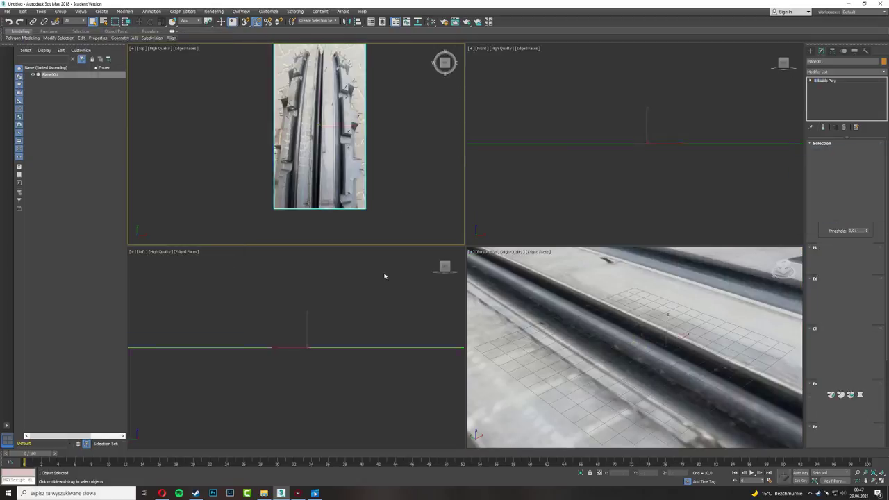
key("alt+w")
Open the tire reference photo from the Desktop and shrink its viewer to the right side
key("super+e")
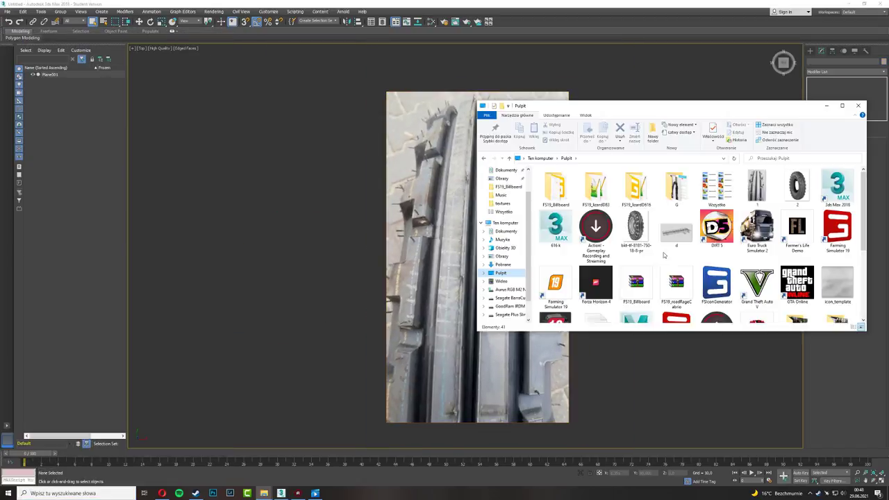
double_click(623, 237)
mouse_move(751, 84)
left_mouse_down()
mouse_move(523, 67)
mouse_move(313, 87)
left_mouse_up()
left_click_drag(245, 95, 786, 92)
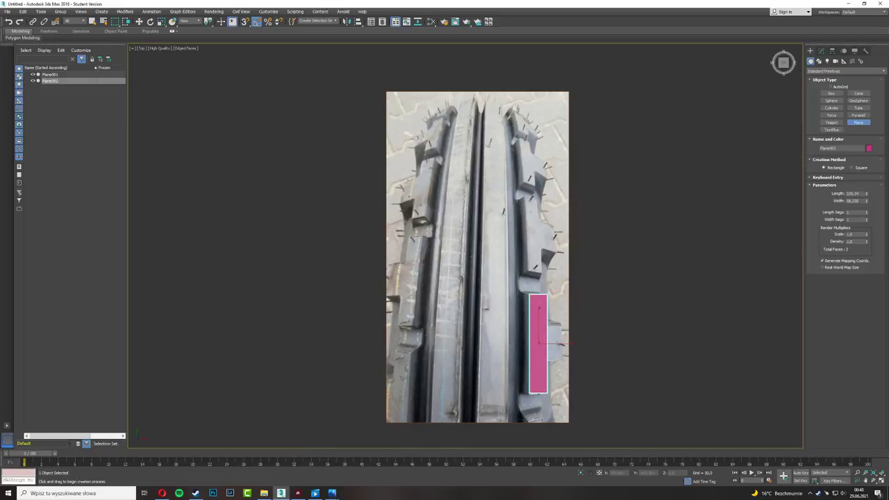
Make the new plane grey, convert it to Editable Poly and raise its polygons above the tread
left_click(868, 148)
left_click(496, 258)
key("2")
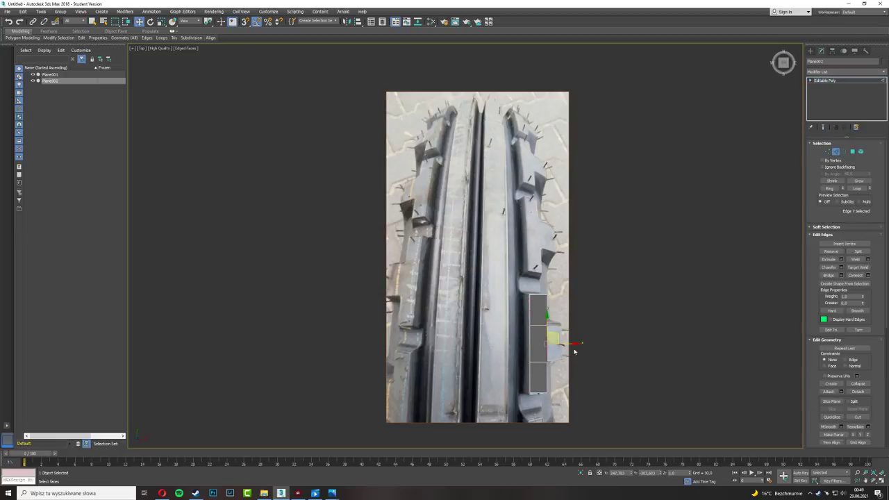
key("4")
key("alt+w")
key("alt+w")
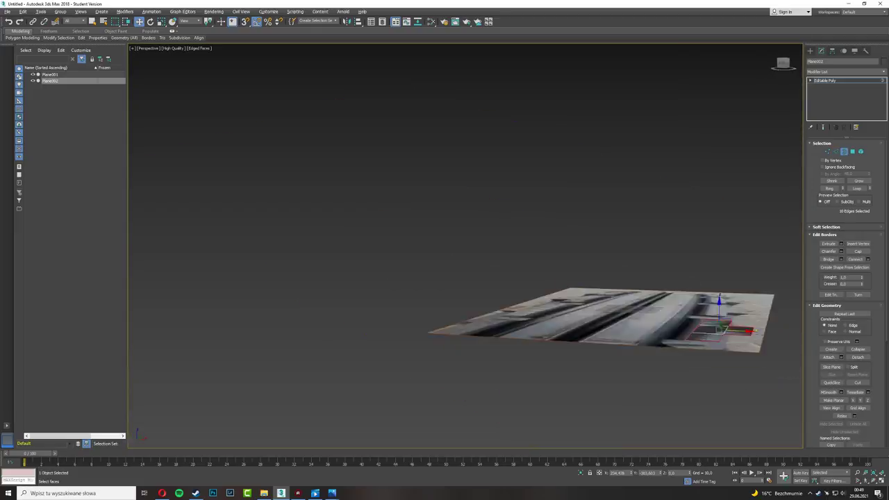
middle_click_drag(625, 313, 744, 268, "alt")
left_click_drag(596, 299, 586, 221)
key("3")
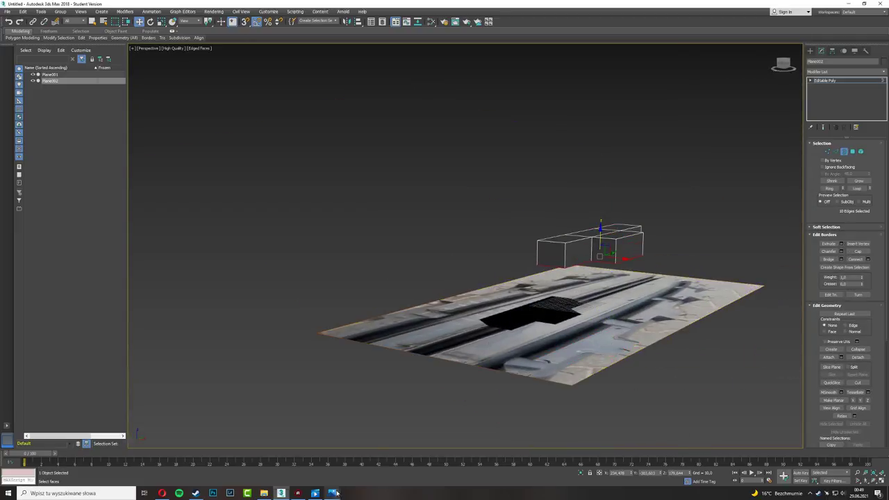
Check the tread reference photo and frame the lifted lug piece in the front view
left_click(359, 439)
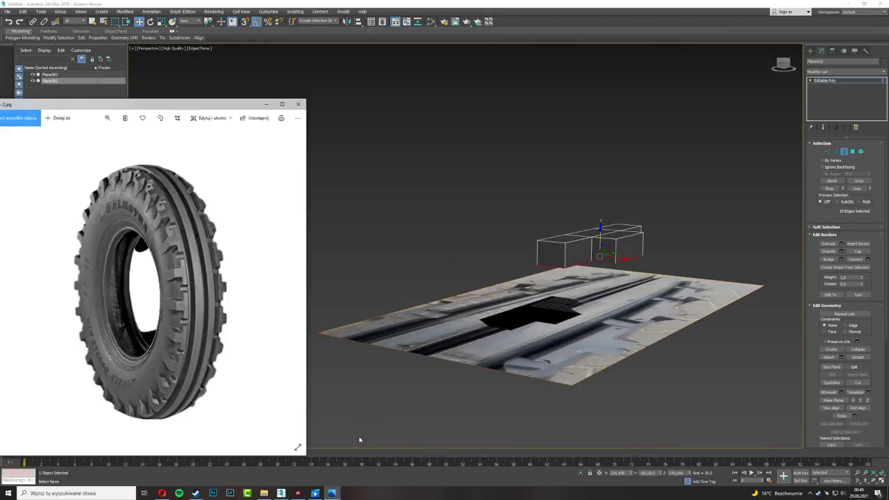
left_click(407, 398)
key("alt+w")
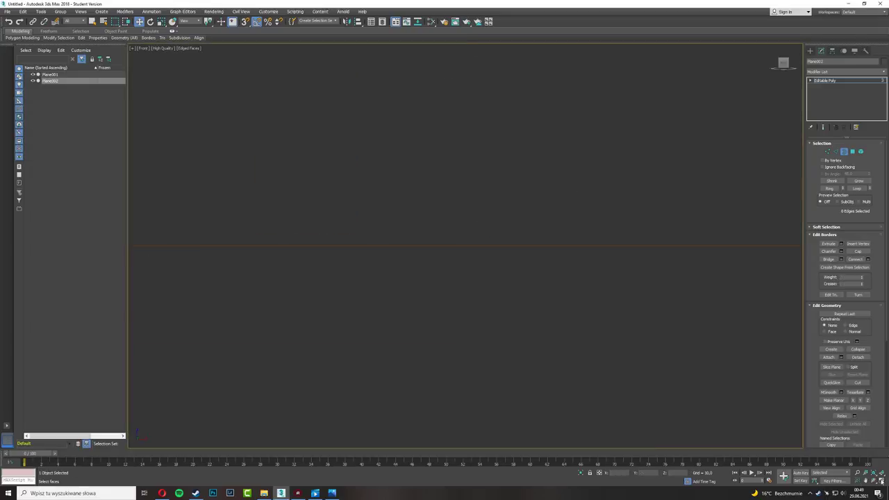
key("ctrl+z")
key("alt+w")
key("alt+w")
key("1")
scroll(620, 193, "up", 2)
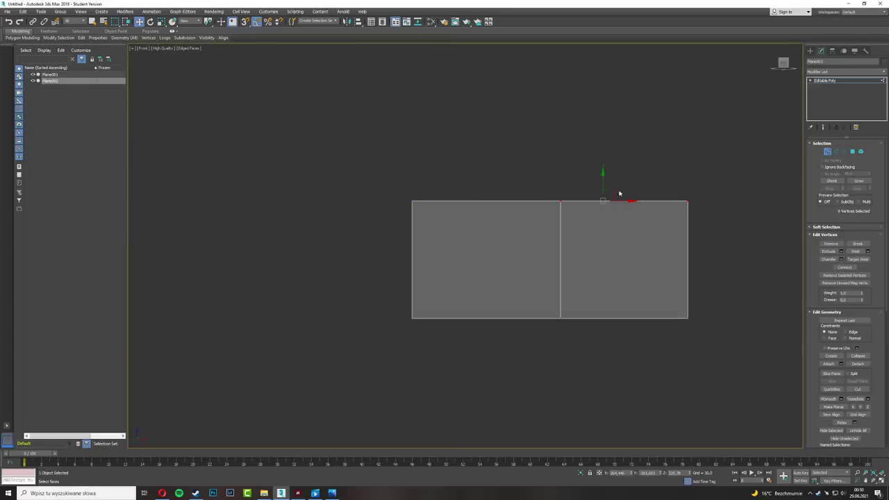
key("alt+w")
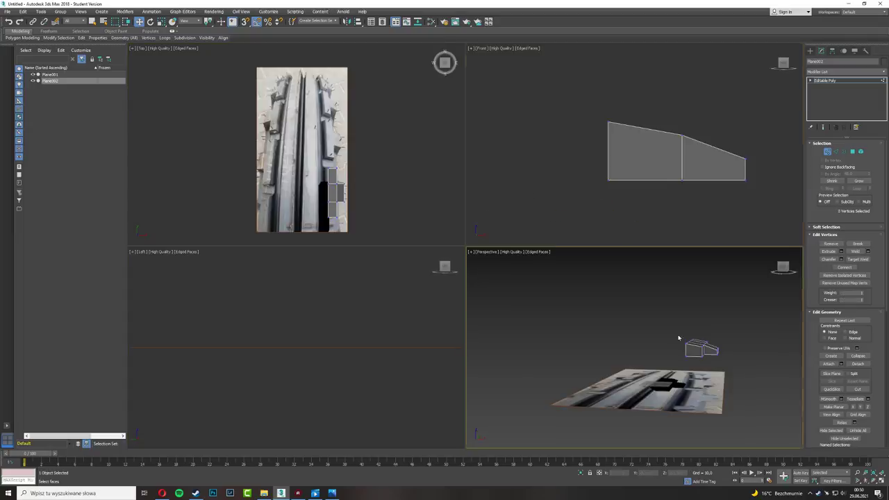
left_click(685, 339)
key("alt+w")
Select the open border of the lifted piece to extrude the lug's box sides
key("2")
mouse_move(597, 242)
middle_mouse_down("alt")
mouse_move(615, 272)
mouse_move(843, 152)
middle_mouse_up("alt")
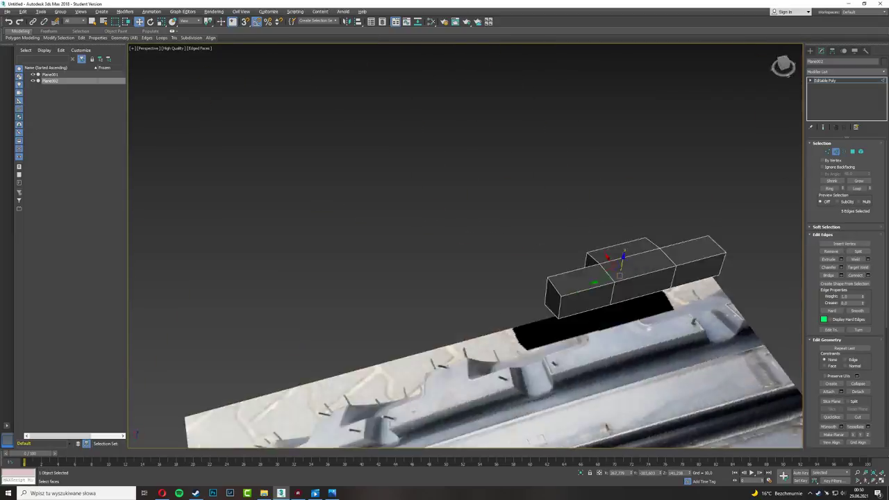
left_click(844, 151)
middle_click_drag(260, 89, 264, 208, "alt")
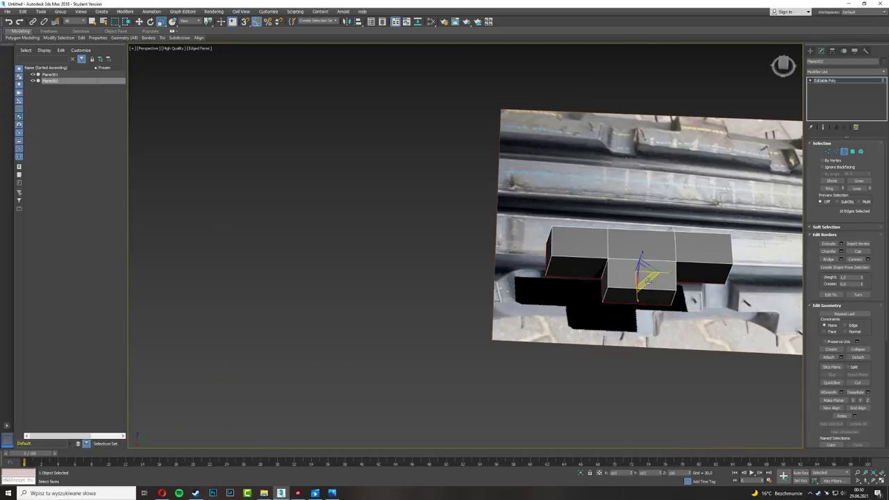
middle_click_drag(650, 280, 486, 388, "alt")
left_click(332, 493)
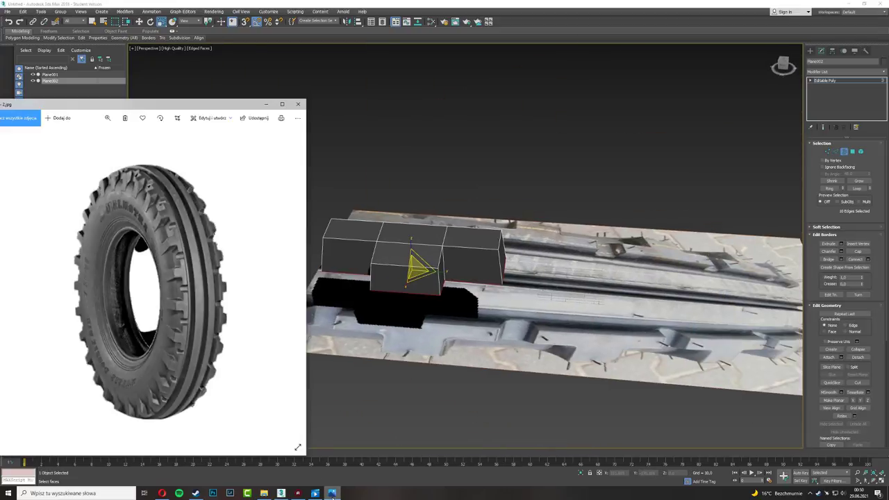
left_click(332, 493)
middle_click_drag(555, 278, 827, 153, "alt")
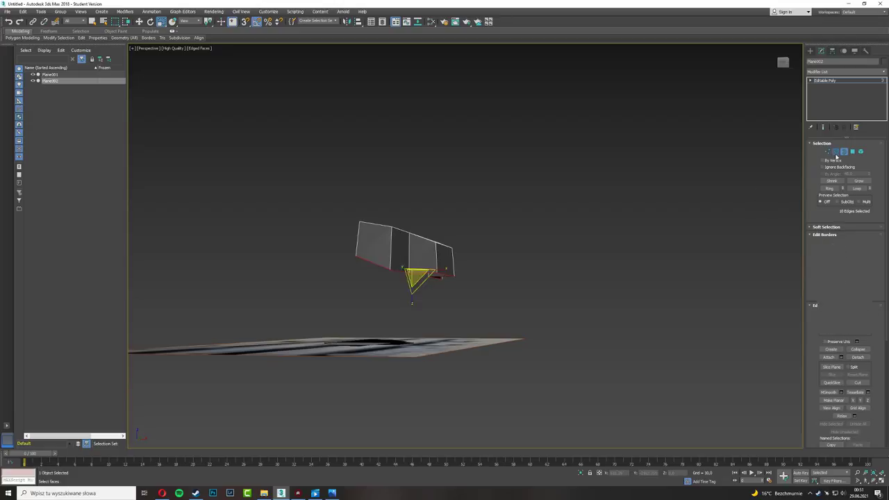
left_click(835, 151)
mouse_move(555, 209)
middle_mouse_down("alt")
mouse_move(441, 270)
mouse_move(415, 311)
middle_mouse_up("alt")
Adjust the lug's corner vertices and leg bottom edge into a tapering T shape
key("1")
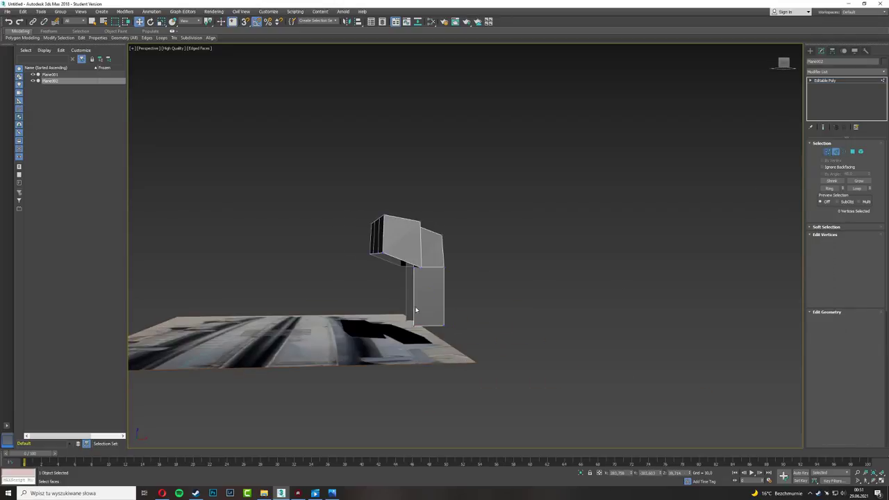
mouse_move(417, 341)
middle_mouse_down("alt")
mouse_move(486, 306)
mouse_move(445, 298)
middle_mouse_up("alt")
left_click(456, 313)
scroll(404, 287, "up", 4)
key("2")
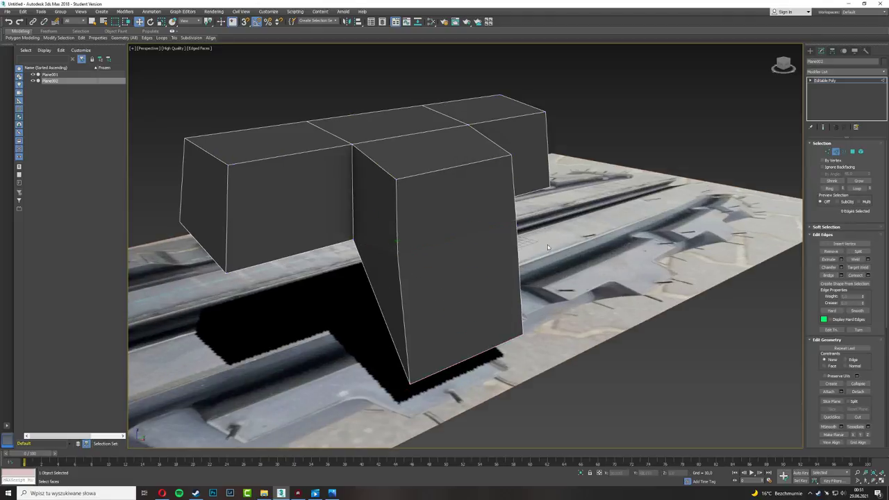
middle_click_drag(547, 246, 809, 181, "alt")
scroll(314, 222, "down", 5)
middle_click_drag(313, 222, 417, 208, "alt")
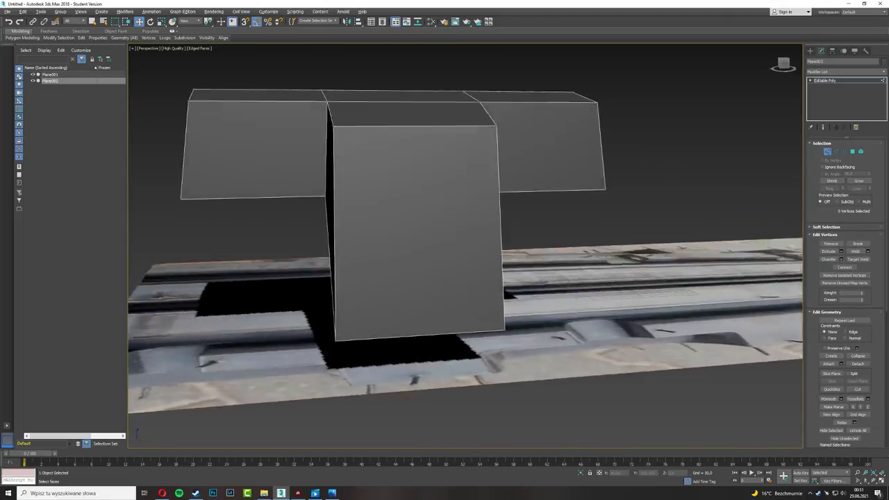
scroll(417, 208, "down", 5)
left_click(837, 153)
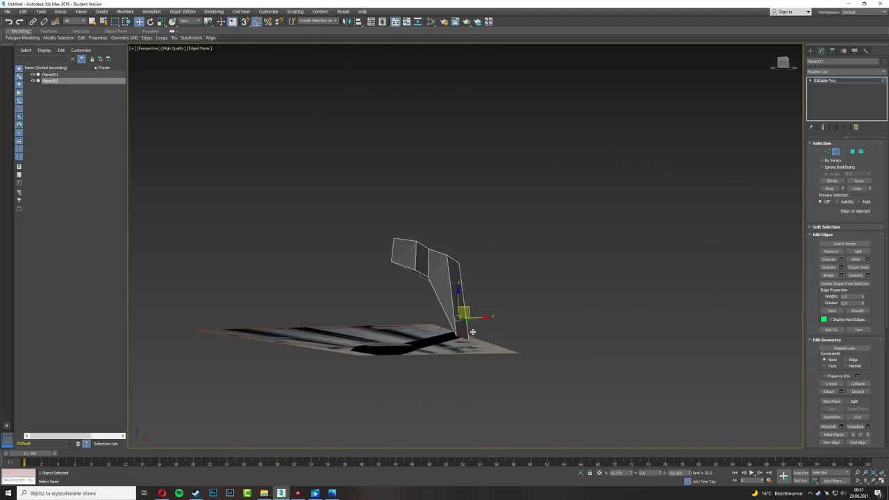
scroll(473, 332, "up", 5)
mouse_move(472, 331)
middle_mouse_down("alt")
mouse_move(445, 326)
mouse_move(419, 361)
mouse_move(430, 357)
mouse_move(391, 356)
mouse_move(480, 395)
middle_mouse_up("alt")
left_click(391, 356)
Clone the T-shaped lug and place the copy to its right
left_click(809, 51)
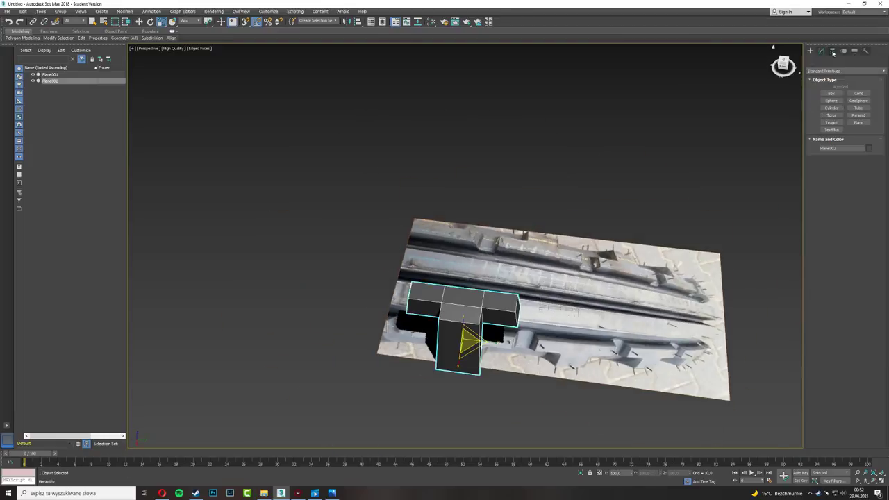
middle_click_drag(389, 173, 311, 126, "alt")
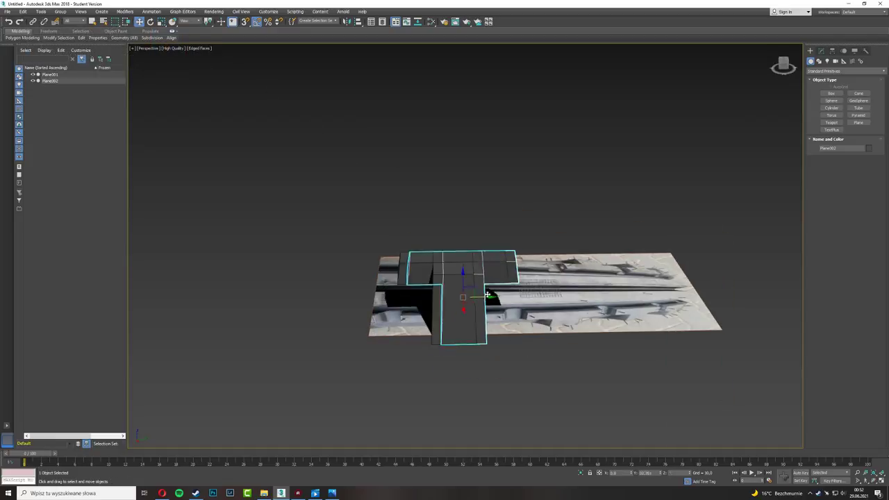
left_click_drag(488, 294, 604, 295, "shift")
left_click(331, 495)
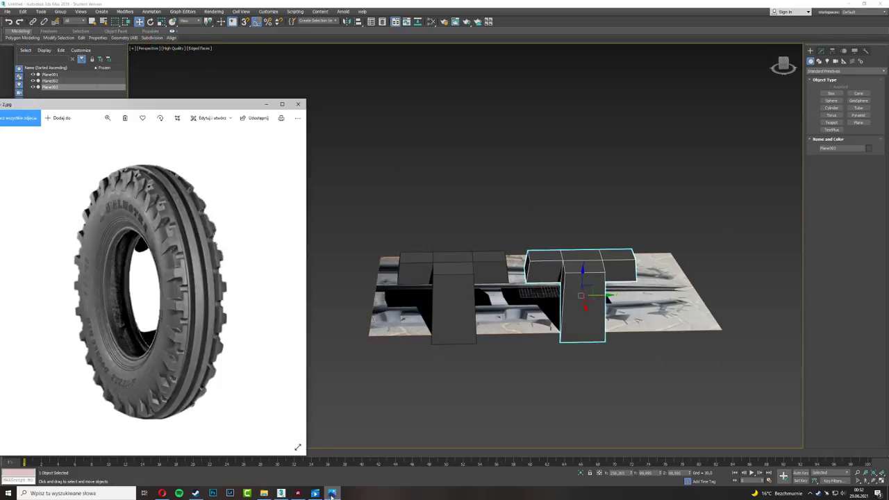
left_click(330, 495)
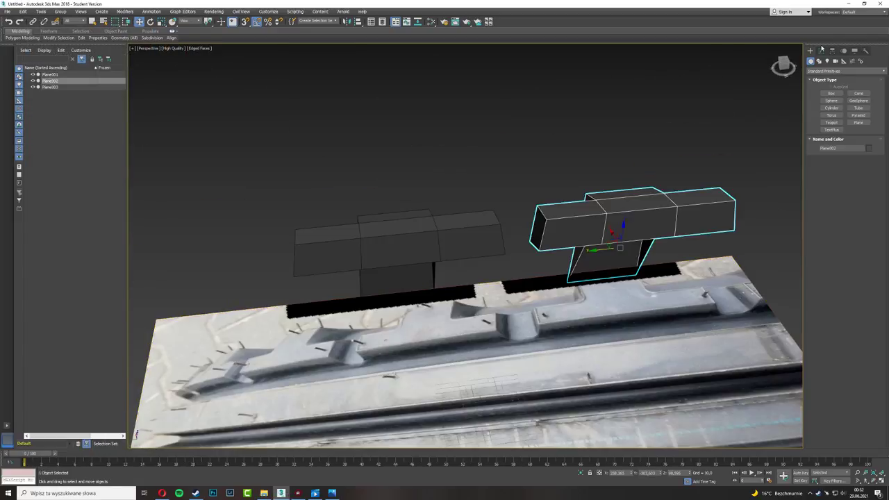
Attach the copied lug and bridge the two lugs' facing edges into one face
left_click(821, 50)
left_click(836, 151)
scroll(486, 263, "up", 10)
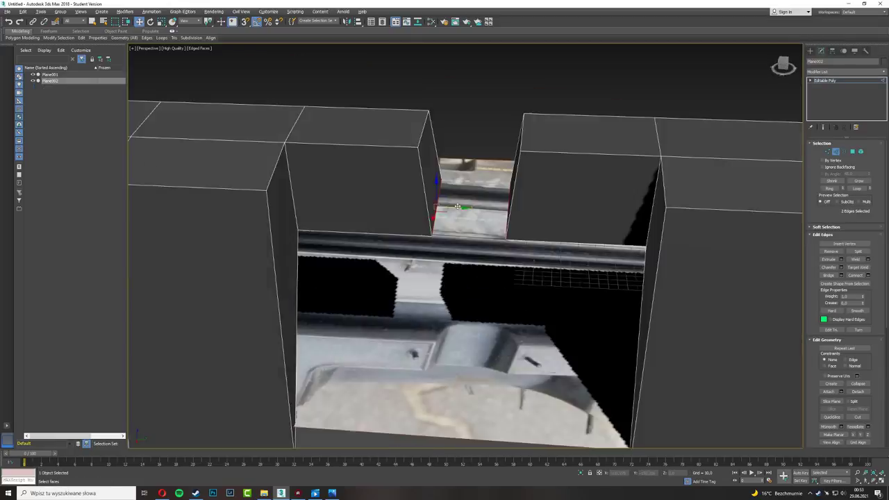
middle_click_drag(486, 263, 445, 230, "alt")
left_click(425, 227, "ctrl")
left_click(827, 275)
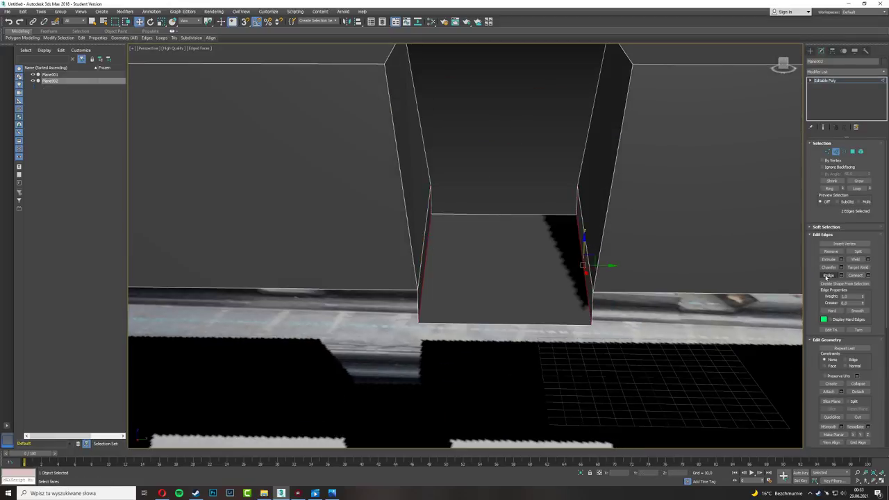
Connect new edges across the bridging face to round the groove floor
key("4")
left_click(511, 271)
middle_click_drag(510, 271, 502, 237, "alt")
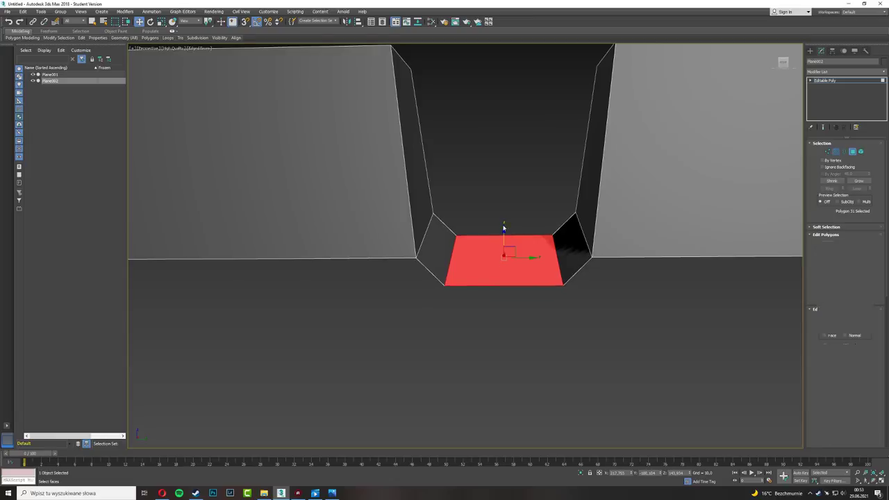
key("2")
key("ctrl+shift+e")
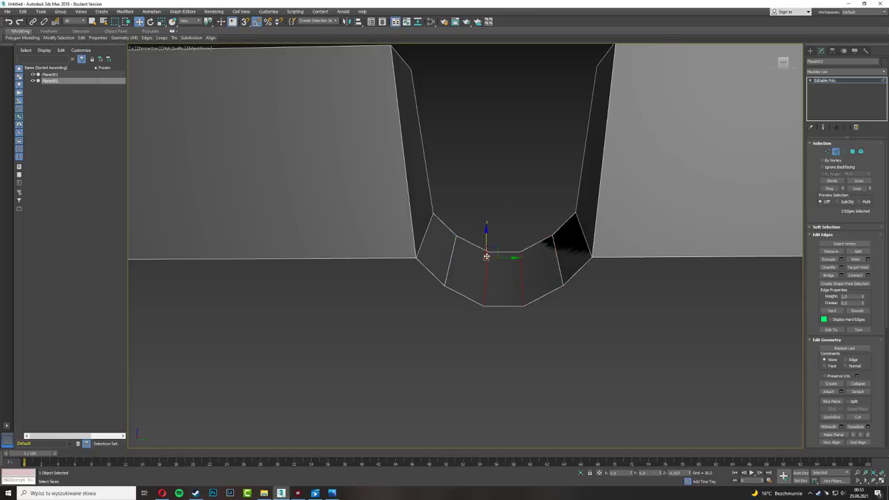
scroll(486, 256, "down", 5)
middle_click_drag(486, 257, 486, 208, "alt")
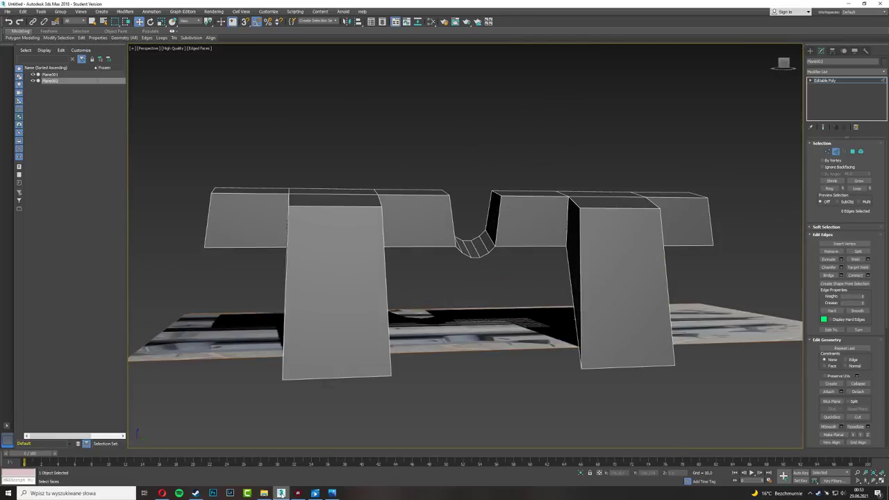
Select the two bottom groove edges and extrude them downward into a new strip
left_click(332, 493)
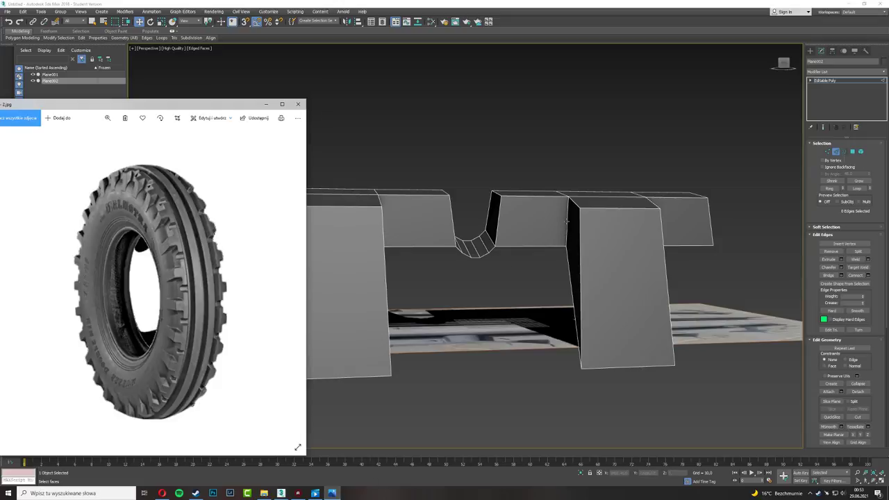
left_click(567, 220)
middle_click_drag(567, 221, 486, 254, "alt")
scroll(486, 254, "up", 3)
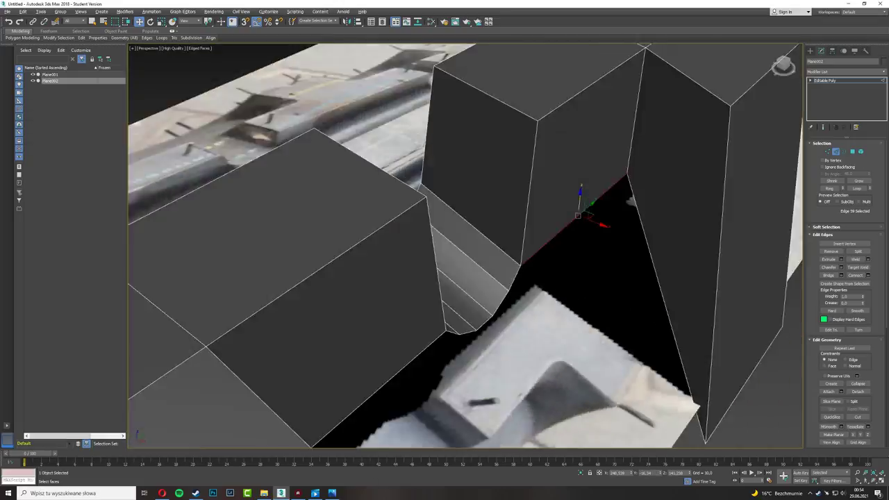
middle_click_drag(577, 215, 272, 209, "alt")
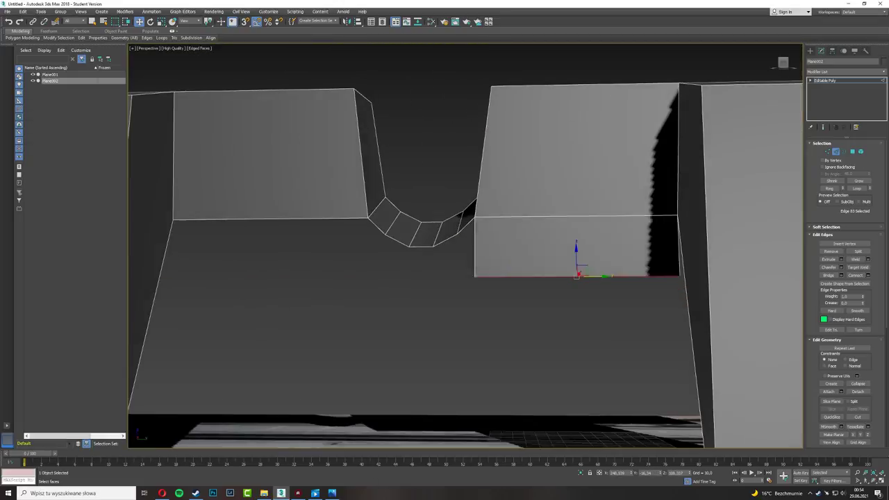
left_click(271, 218, "ctrl")
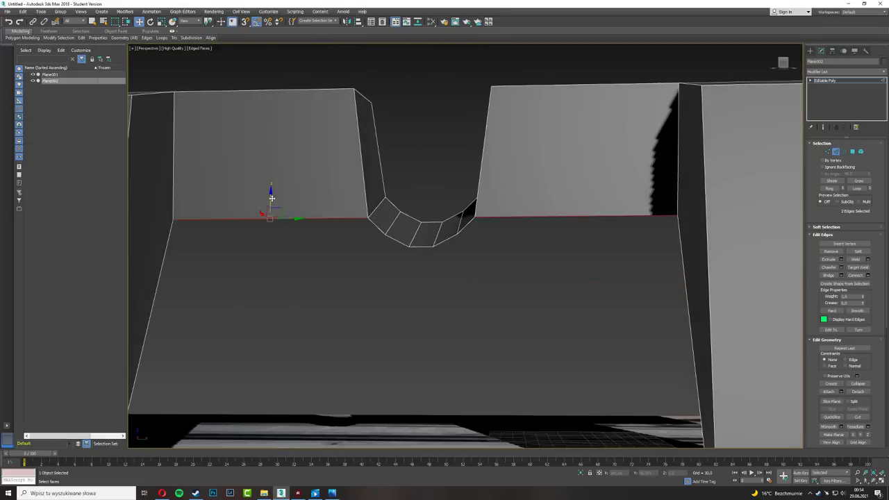
mouse_move(271, 198)
left_mouse_down("shift")
mouse_move(267, 242)
mouse_move(453, 277)
left_mouse_up("shift")
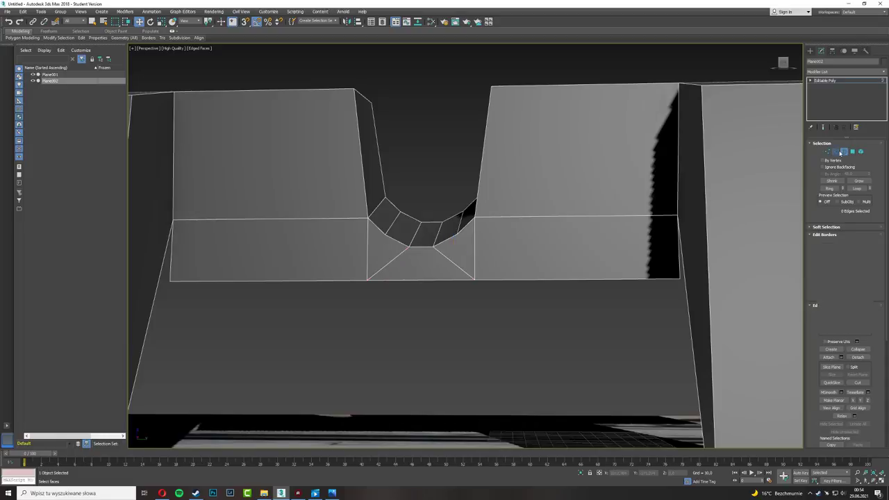
Target-weld the new strip's corner vertices onto the lug mesh
left_click(835, 152)
key("shift+z")
key("shift+z")
key("shift+z")
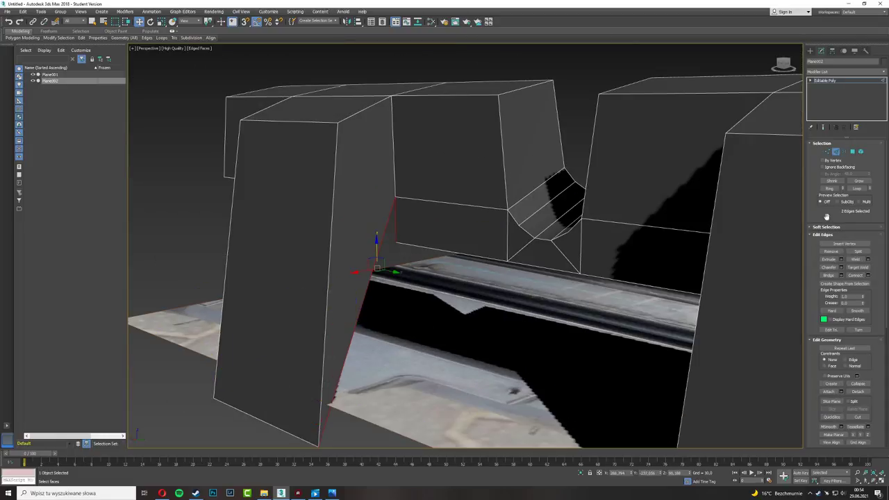
key("shift+z")
key("shift+z")
key("shift+z")
key("shift+z")
key("shift+z")
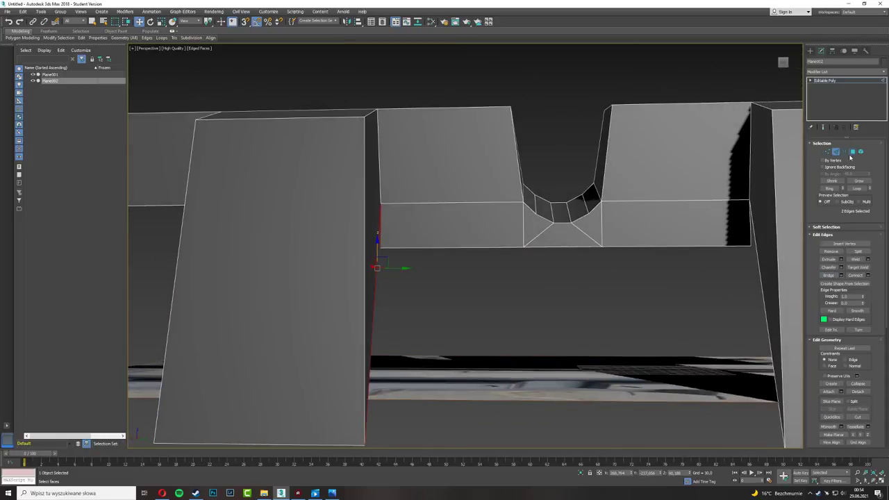
left_click(827, 152)
left_click(380, 246)
key("shift+z")
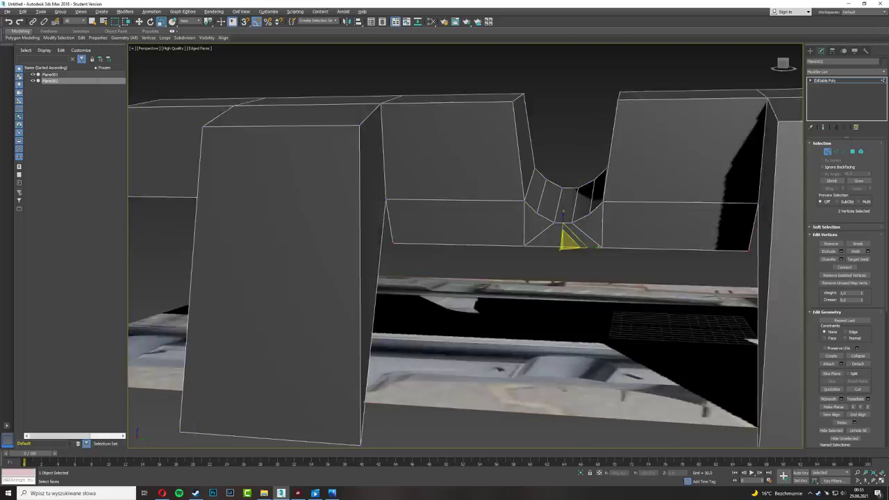
key("shift+z")
key("shift+z")
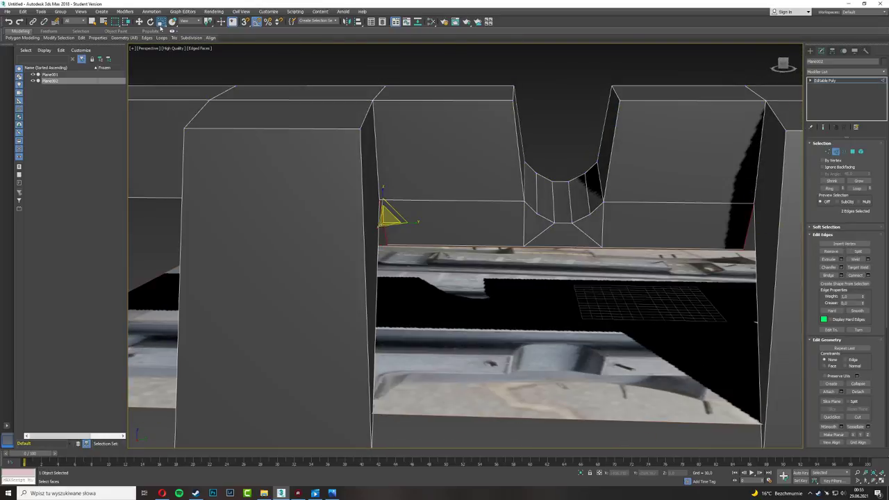
key("shift+z")
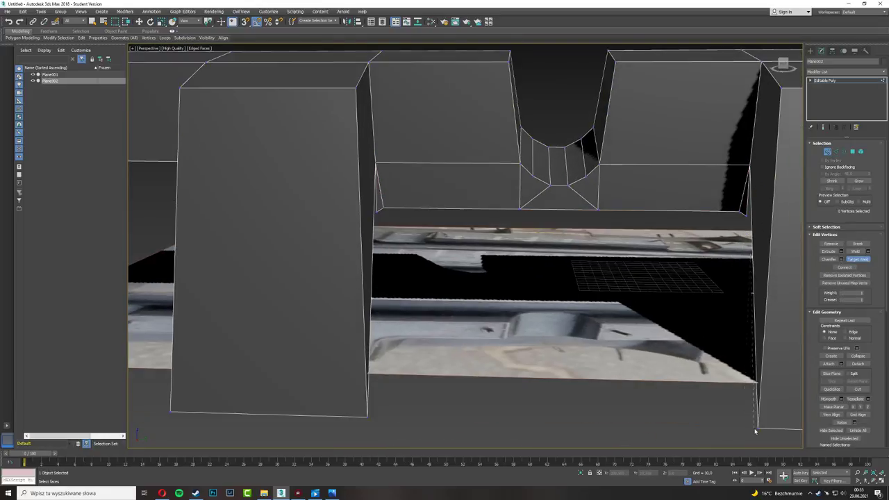
key("shift+z")
key("shift+z")
key("shift+z")
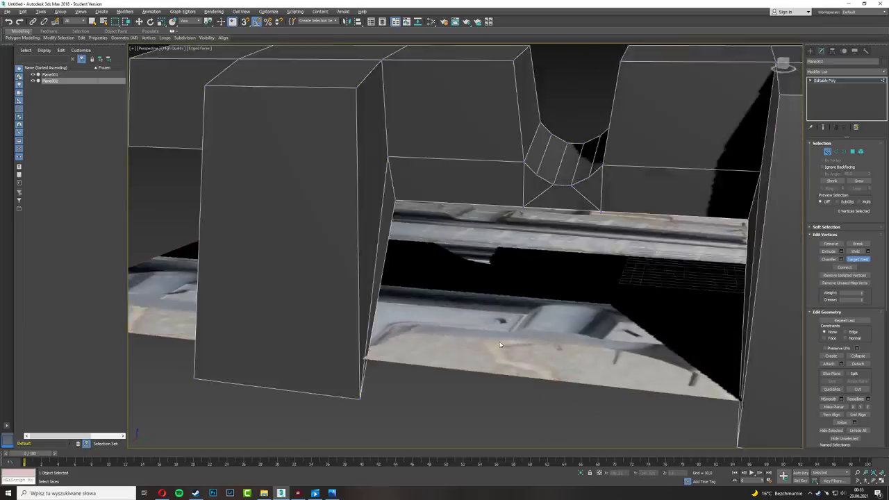
key("shift+z")
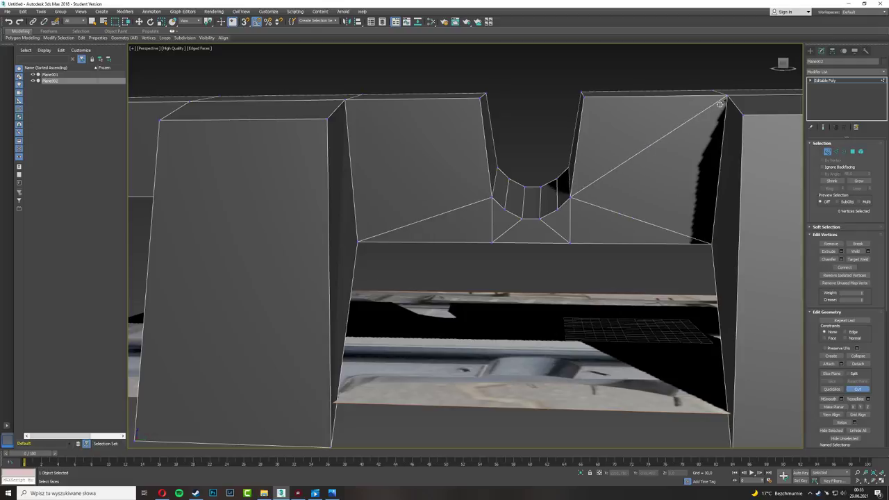
Cut edges across the strip into clean triangles and select the top band's lower border
right_click(576, 229)
left_click(570, 234)
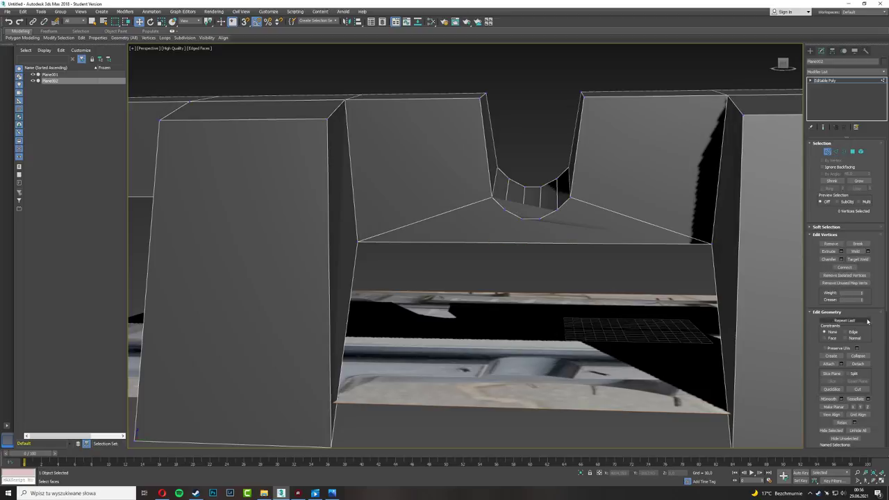
right_click(540, 220)
mouse_move(540, 220)
middle_mouse_down("alt")
mouse_move(479, 329)
mouse_move(633, 324)
mouse_move(457, 237)
middle_mouse_up("alt")
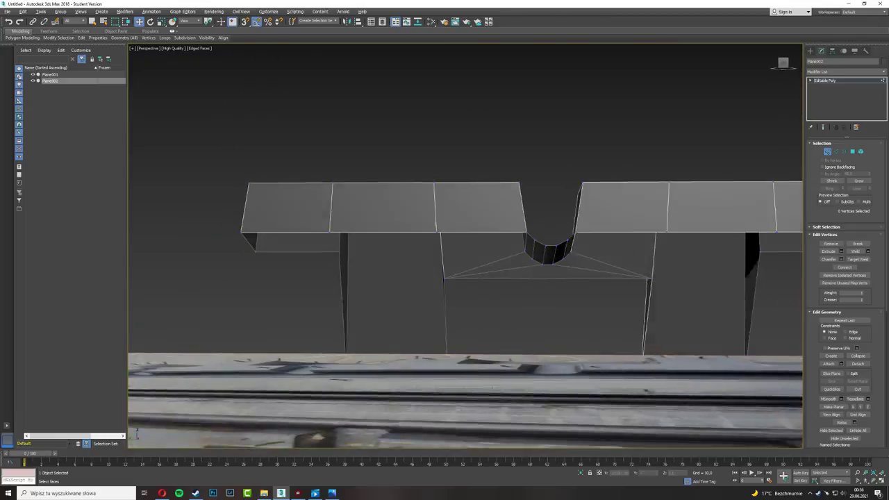
key("2")
left_click(457, 238)
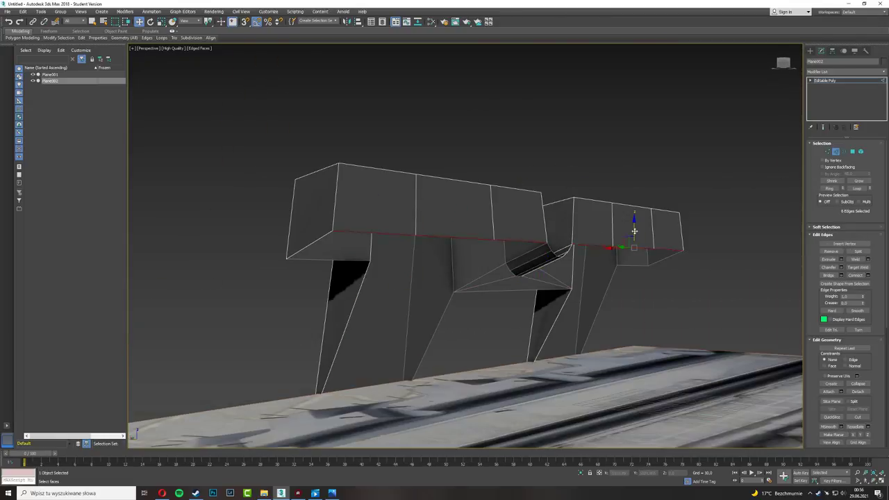
scroll(634, 248, "up", 5)
scroll(634, 248, "up", 3)
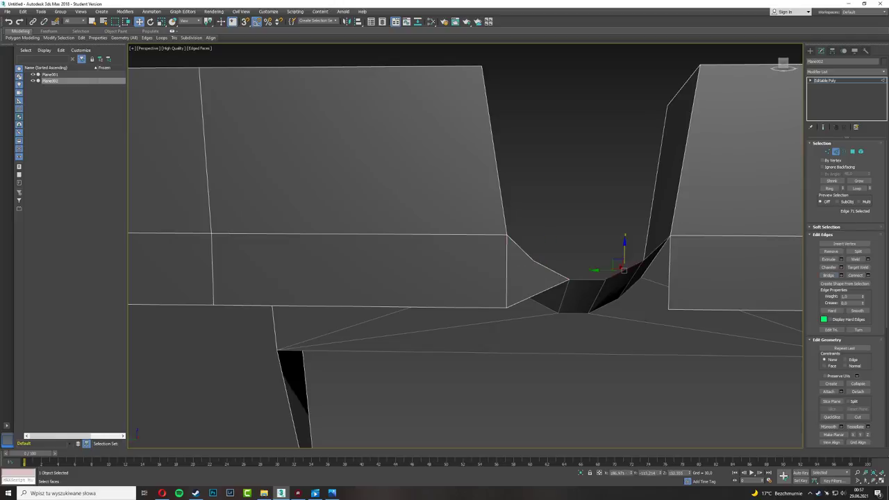
Finish welding and inspect the completed triangulated tread block from several angles
mouse_move(545, 289)
middle_mouse_down("alt")
mouse_move(589, 221)
mouse_move(666, 208)
middle_mouse_up("alt")
scroll(589, 221, "down", 8)
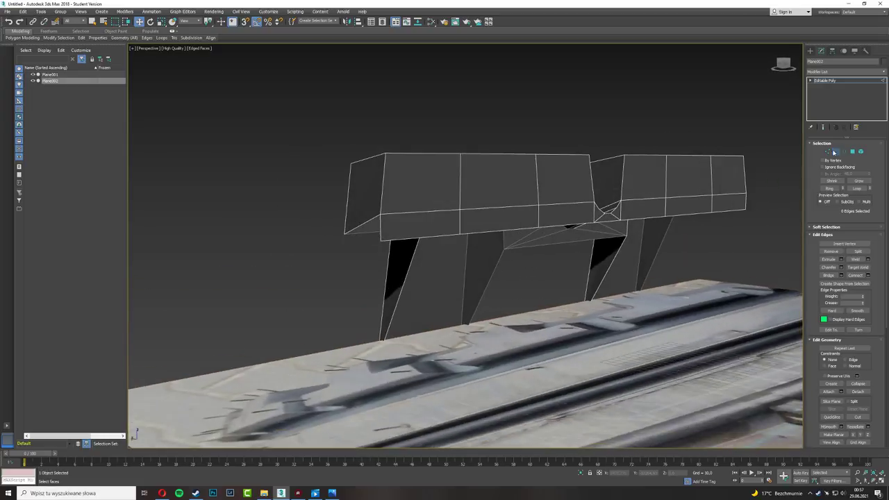
mouse_move(540, 214)
middle_mouse_down("alt")
mouse_move(646, 254)
mouse_move(486, 220)
mouse_move(466, 273)
mouse_move(807, 174)
middle_mouse_up("alt")
key("w")
scroll(466, 264, "down", 5)
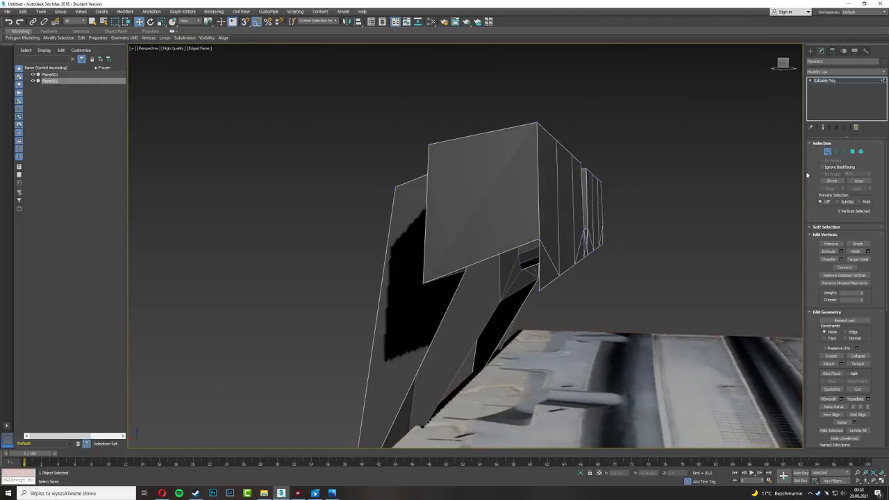
mouse_move(539, 245)
middle_mouse_down("alt")
mouse_move(666, 302)
mouse_move(630, 302)
middle_mouse_up("alt")
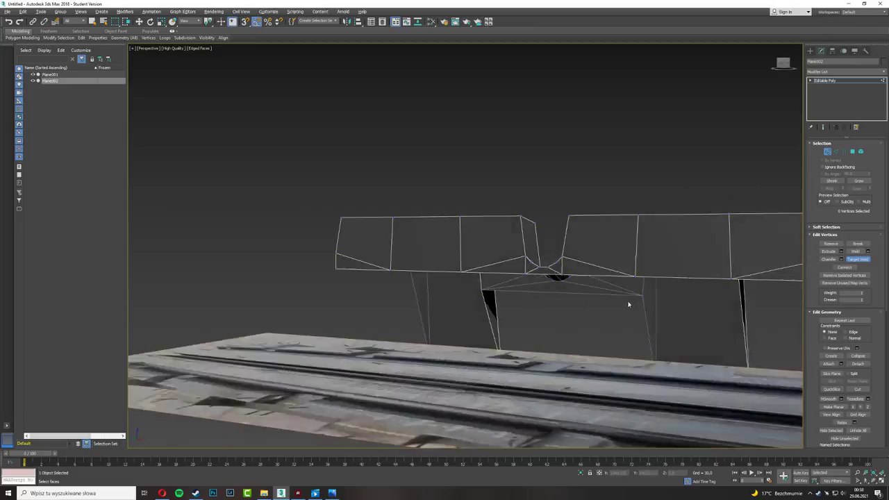
key("4")
mouse_move(500, 319)
middle_mouse_down("alt")
mouse_move(621, 293)
mouse_move(526, 297)
middle_mouse_up("alt")
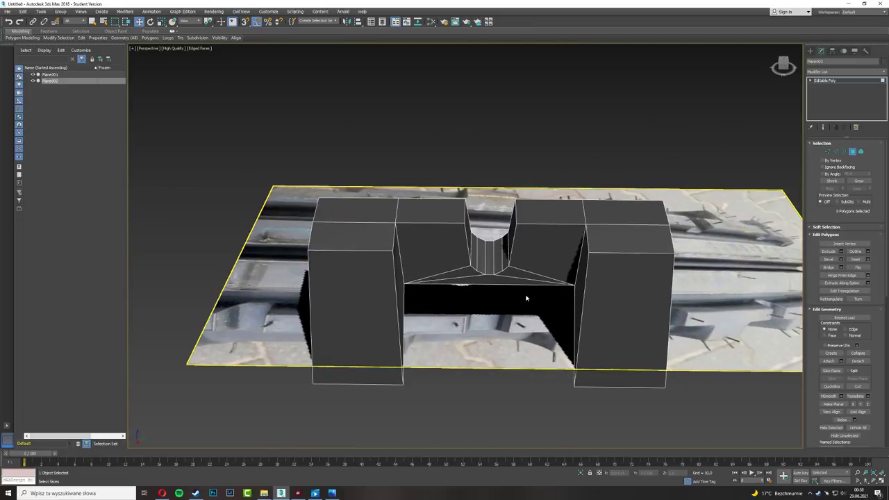
Select the right lug block's polygons and shift-move out a trial copy of the tread mesh
left_click(810, 51)
left_click(822, 51)
key("4")
left_click_drag(615, 174, 774, 426)
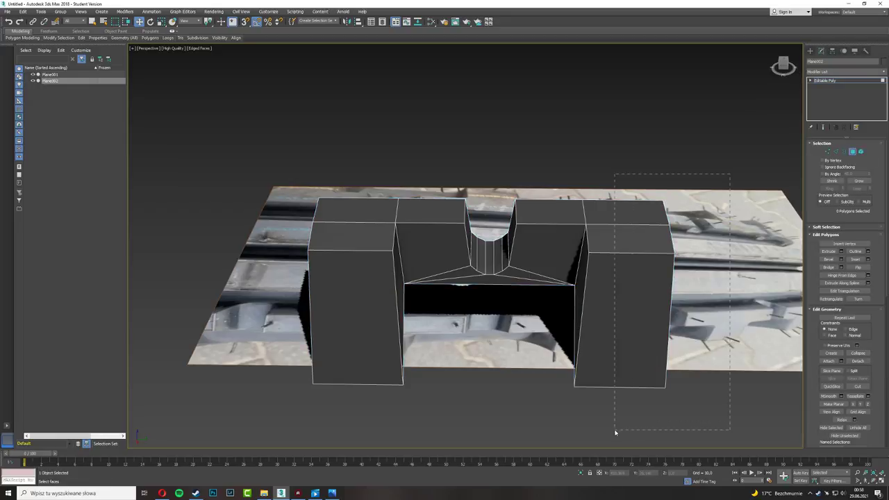
mouse_move(774, 426)
middle_mouse_down("alt")
mouse_move(625, 312)
mouse_move(625, 298)
middle_mouse_up("alt")
left_click(810, 51)
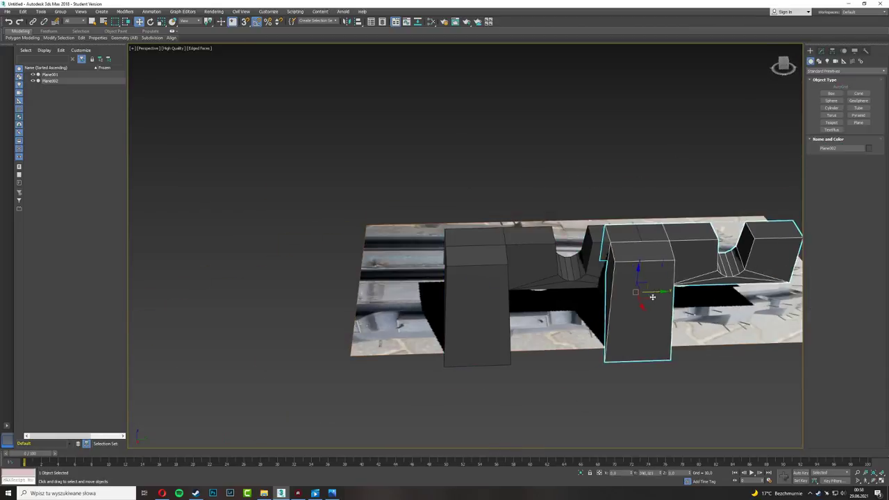
left_click_drag(635, 298, 665, 298, "shift")
key("Return")
Inspect the trial copy Plane003, then undo back to the original mesh's polygons
middle_click_drag(665, 299, 463, 408, "alt")
scroll(463, 409, "up", 5)
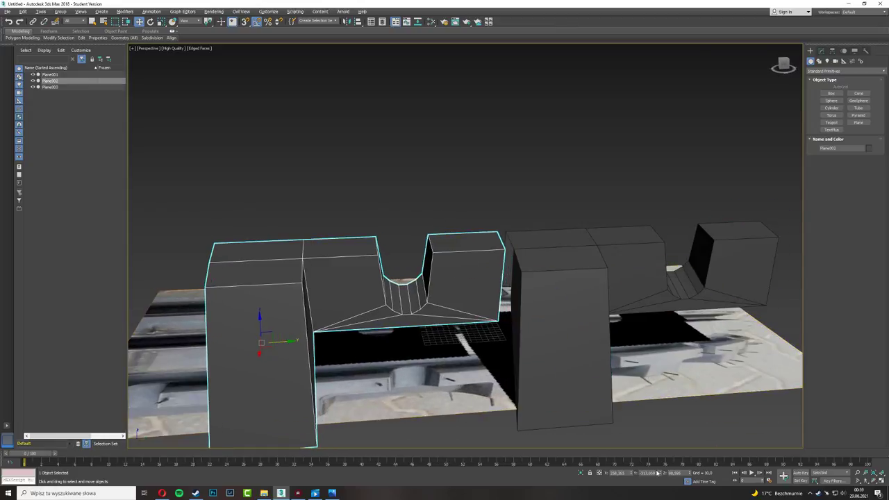
mouse_move(527, 334)
middle_mouse_down("alt")
mouse_move(598, 299)
mouse_move(535, 398)
middle_mouse_up("alt")
left_click(597, 299)
scroll(534, 398, "up", 5)
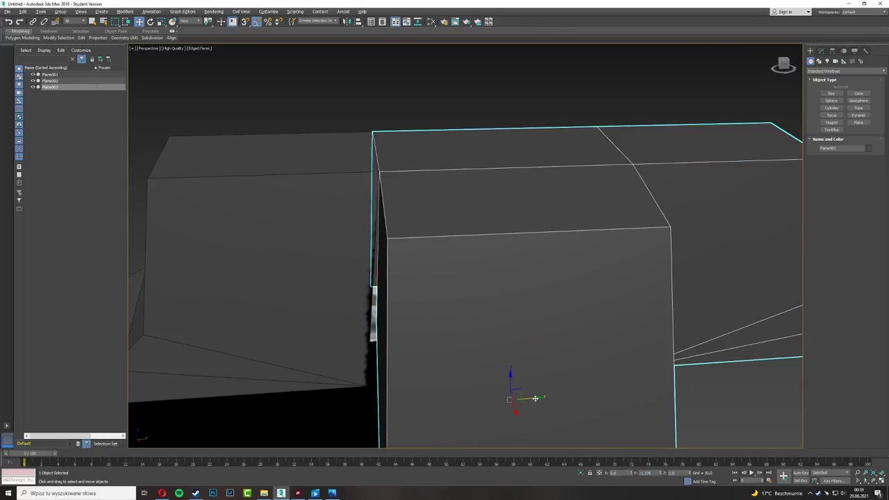
scroll(320, 316, "down", 5)
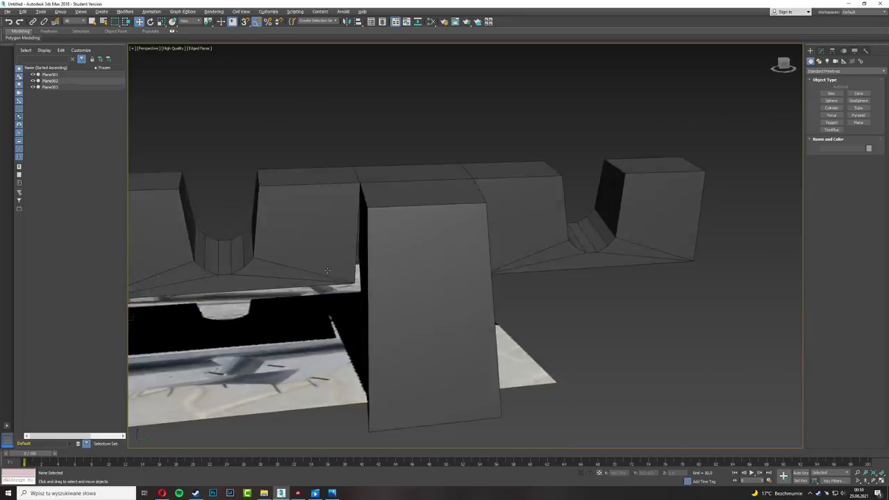
mouse_move(320, 316)
middle_mouse_down("alt")
mouse_move(511, 327)
mouse_move(519, 425)
mouse_move(528, 416)
middle_mouse_up("alt")
scroll(514, 375, "down", 3)
key("ctrl+z")
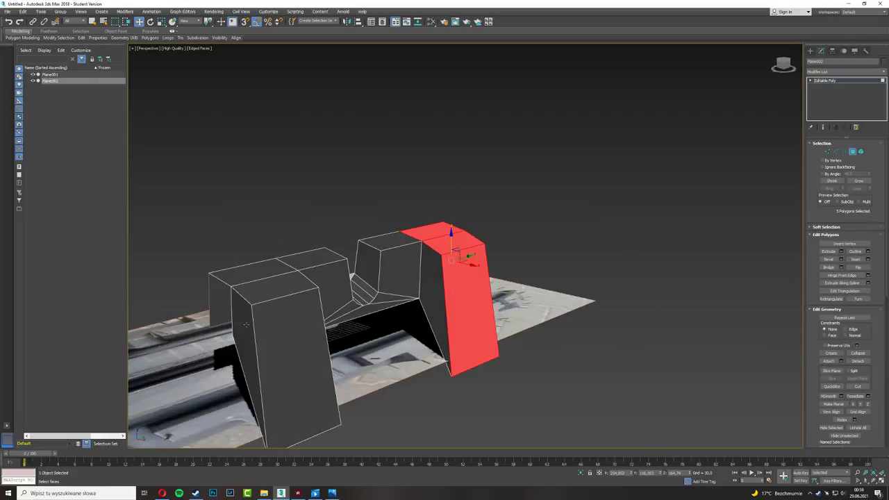
key("ctrl+z")
key("ctrl+z")
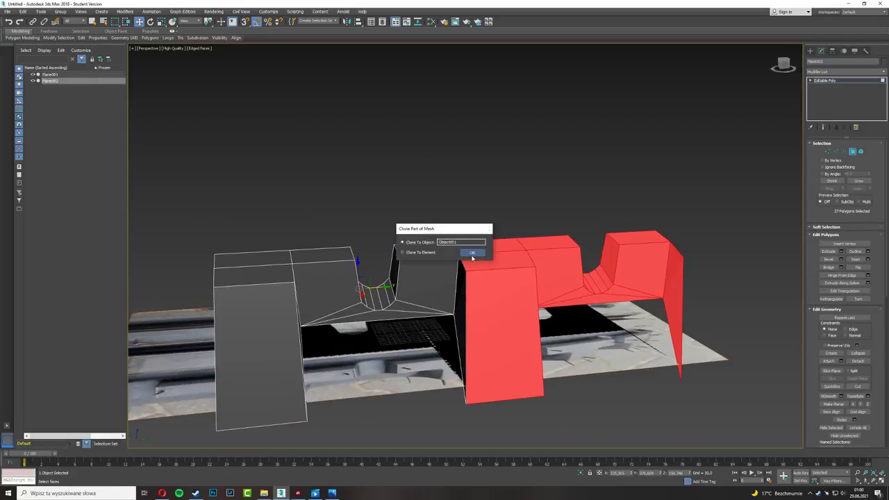
Clone the tread block as a new object and slide it right beside the first lug
left_click(473, 254)
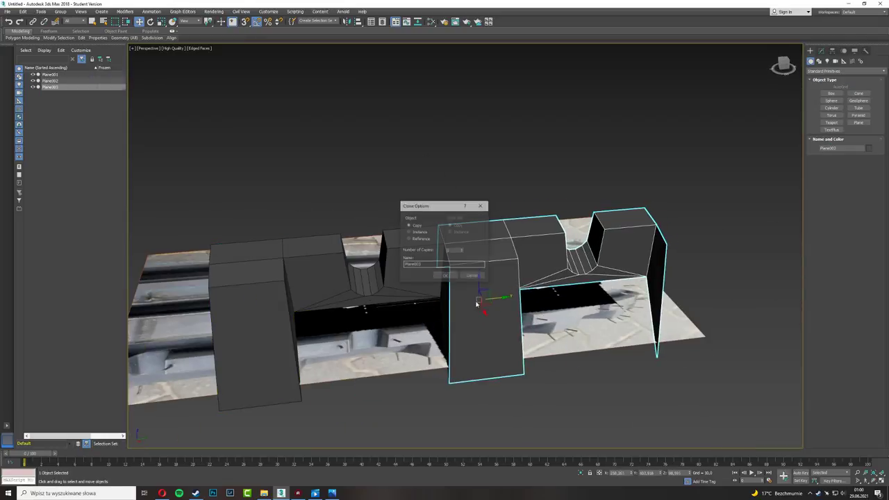
key("ctrl+z")
key("ctrl+z")
left_click_drag(455, 303, 657, 289, "shift")
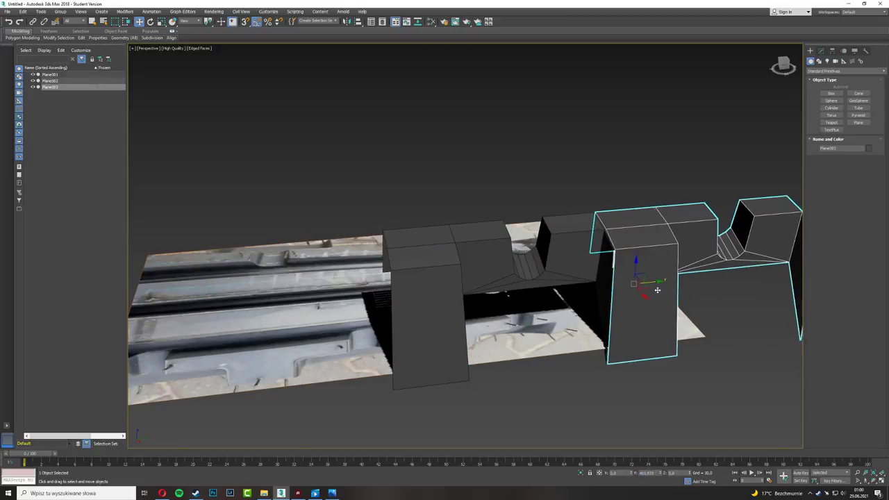
scroll(657, 289, "up", 5)
scroll(586, 315, "up", 2)
scroll(586, 315, "down", 6)
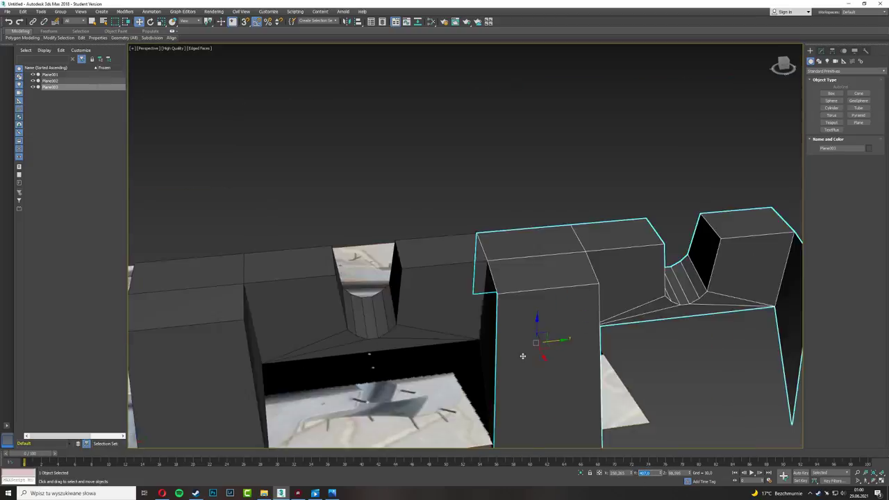
middle_click_drag(585, 315, 487, 366, "alt")
left_click_drag(606, 332, 542, 310, "shift")
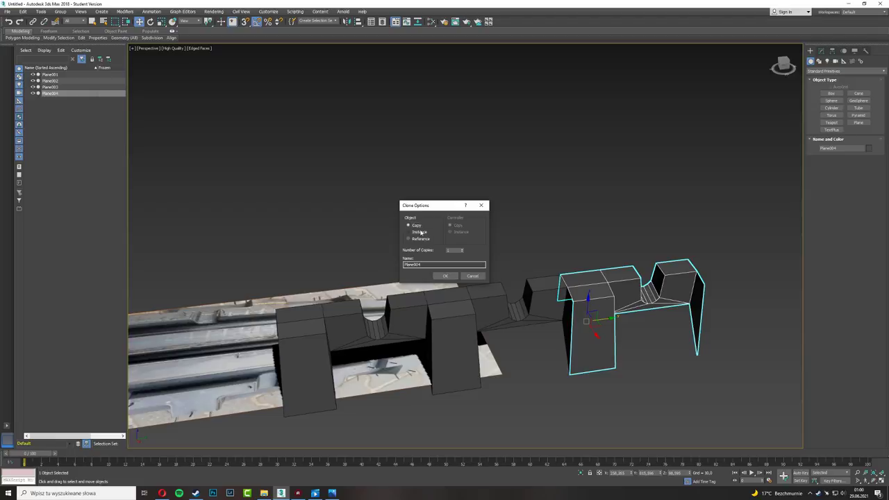
key("Escape")
left_click(81, 12)
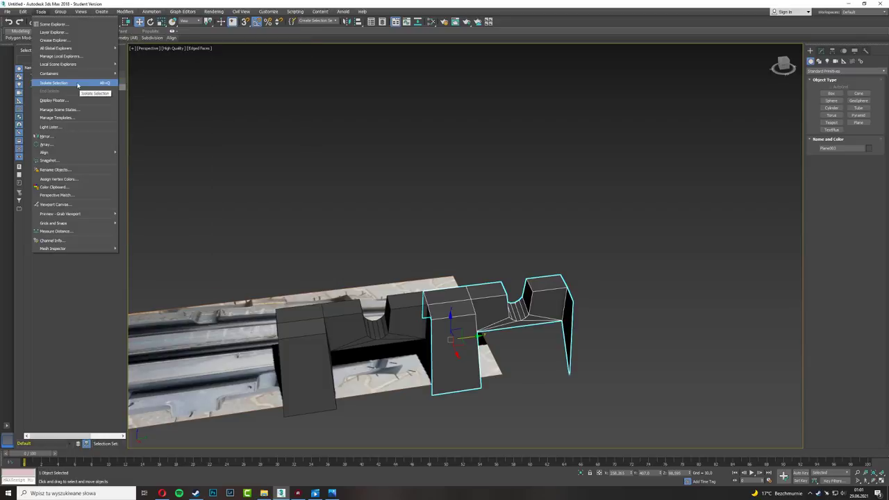
Isolate the tread piece and array it with a Y offset into a long row, then attach the copies
left_click(77, 84)
left_click(41, 11)
left_click(64, 144)
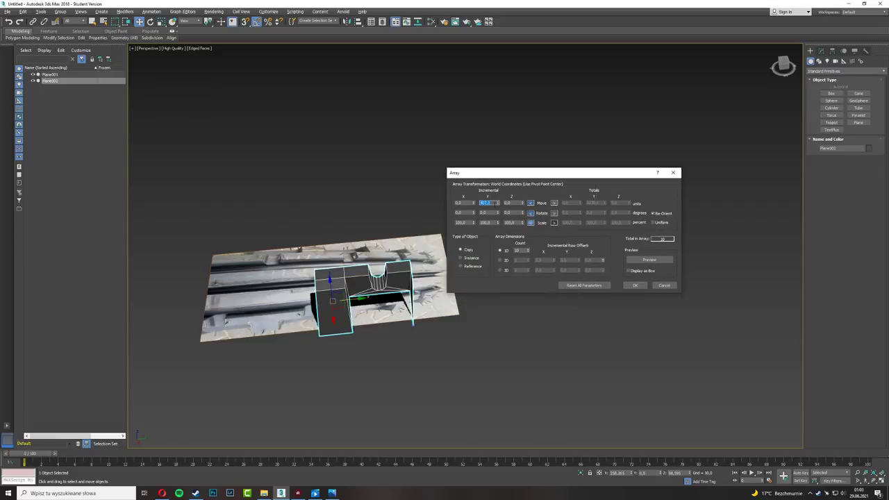
left_click(332, 493)
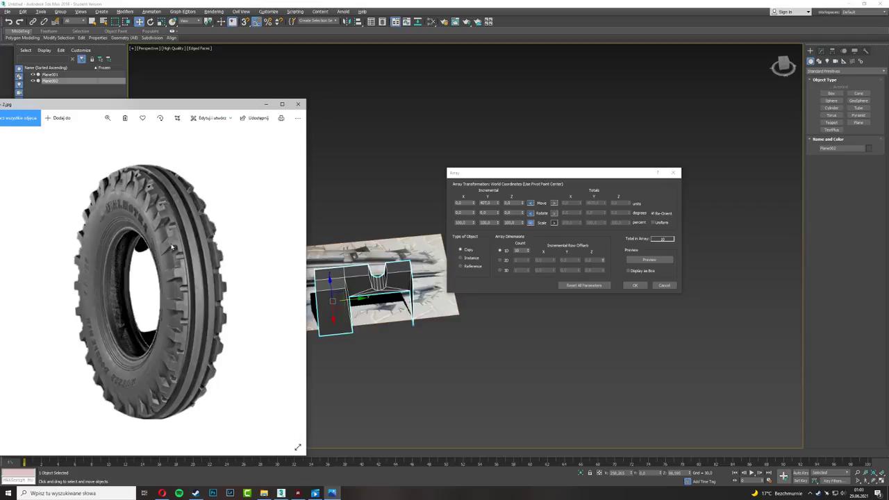
left_click(298, 104)
key("Return")
scroll(634, 292, "down", 5)
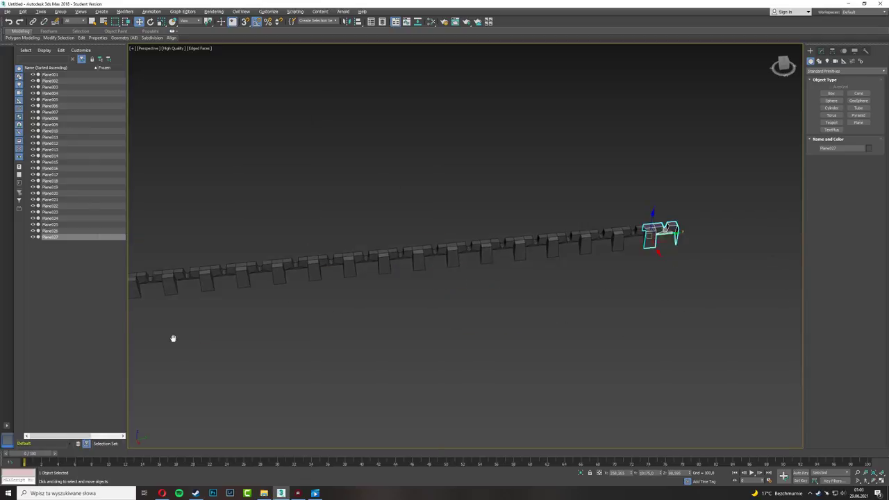
middle_click_drag(173, 337, 338, 366, "alt")
key("ctrl+v")
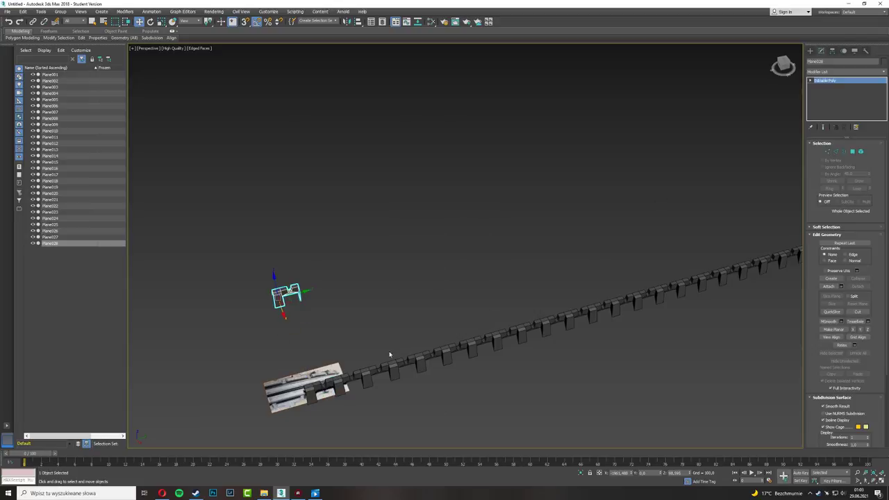
scroll(389, 359, "down", 3)
left_click(299, 333)
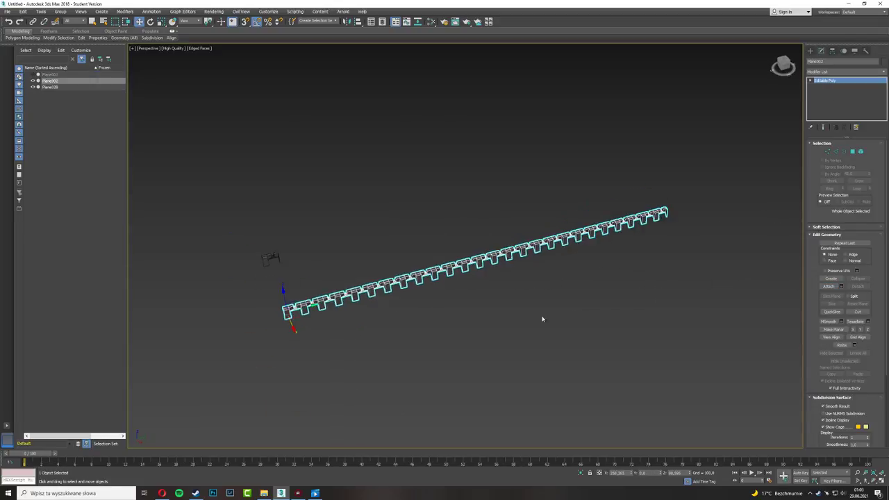
Open the Array dialog and close it without making any copies
left_click(41, 11)
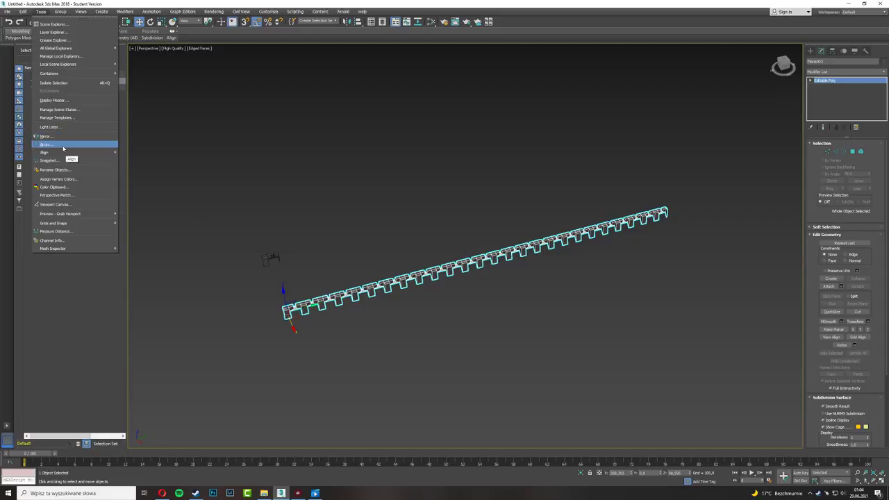
left_click(63, 145)
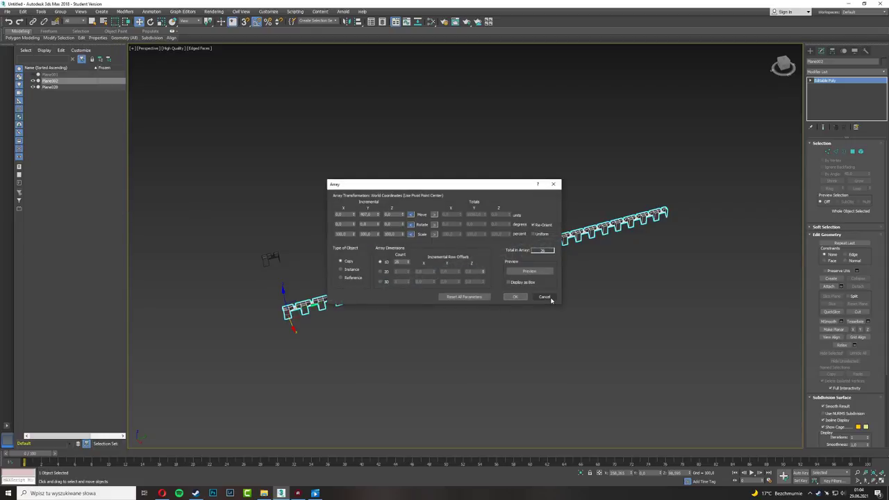
left_click(514, 297)
Add a Bend modifier to the strip: Angle 360, Y axis, Direction -90
left_click(845, 72)
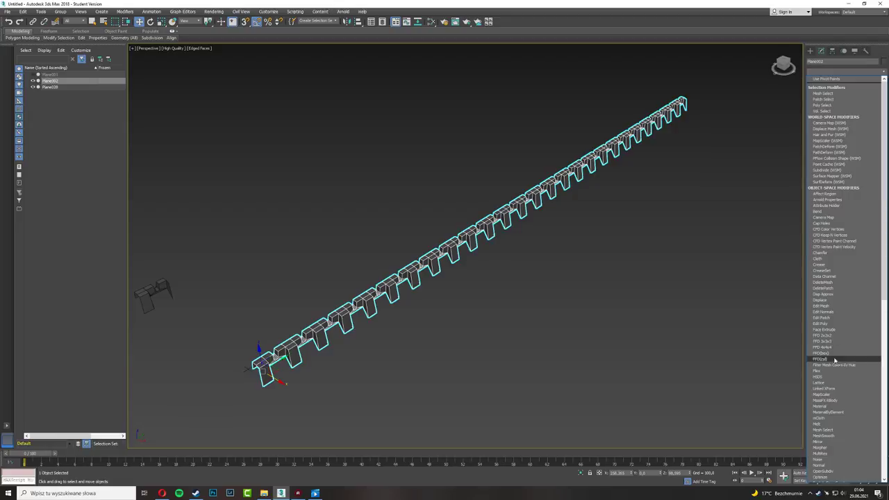
left_click(833, 211)
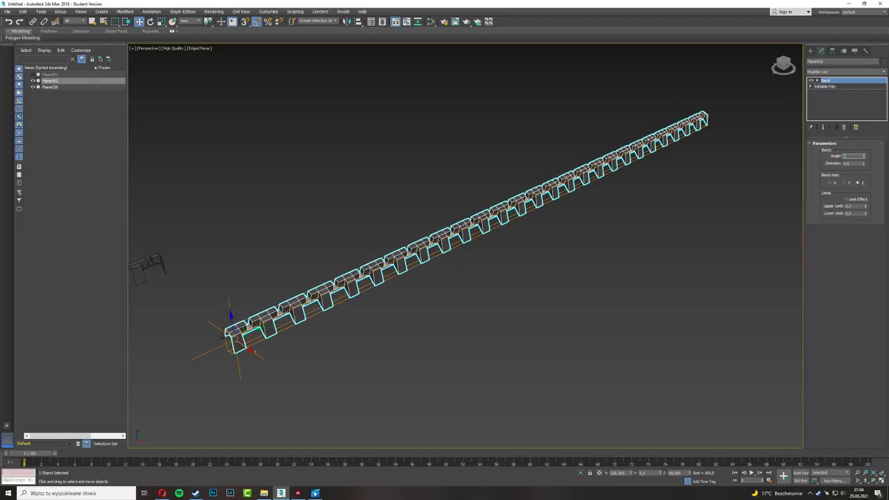
type("360")
key("Return")
left_click(846, 183)
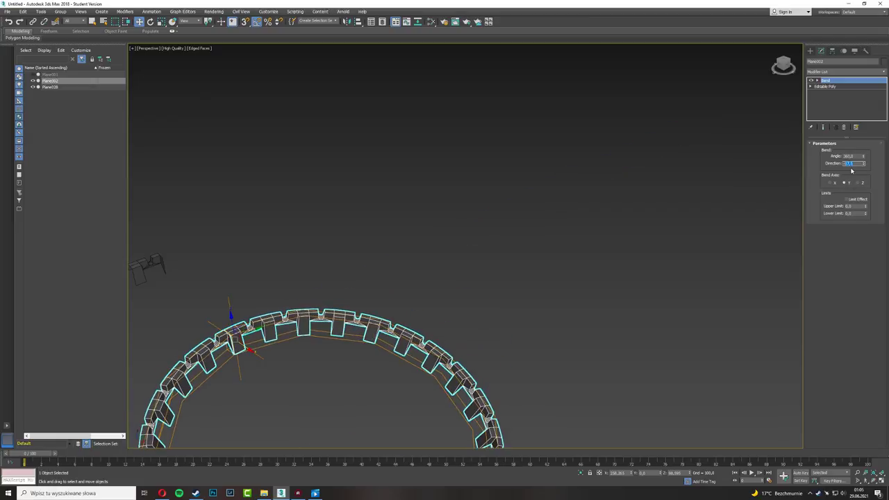
left_click_drag(862, 162, 862, 181)
Inspect the ring seam, then collapse the bend into the editable poly
scroll(452, 203, "up", 5)
middle_click_drag(451, 203, 417, 236, "alt")
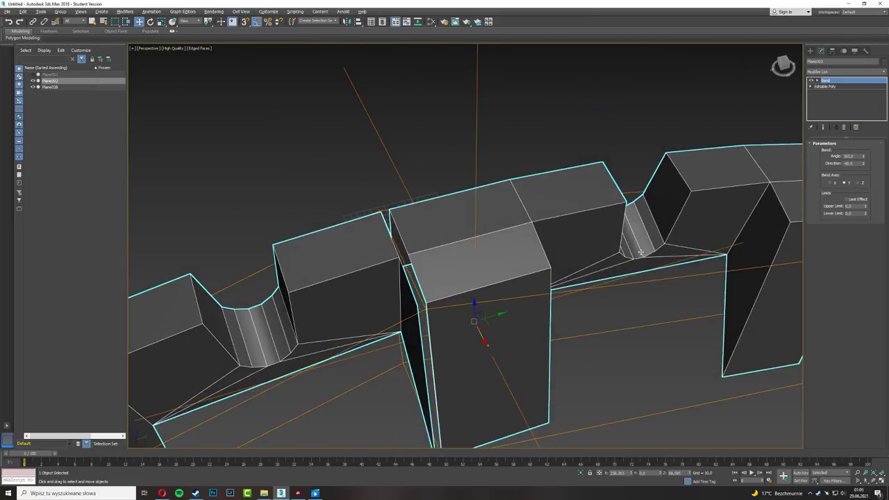
left_click_drag(862, 157, 862, 161)
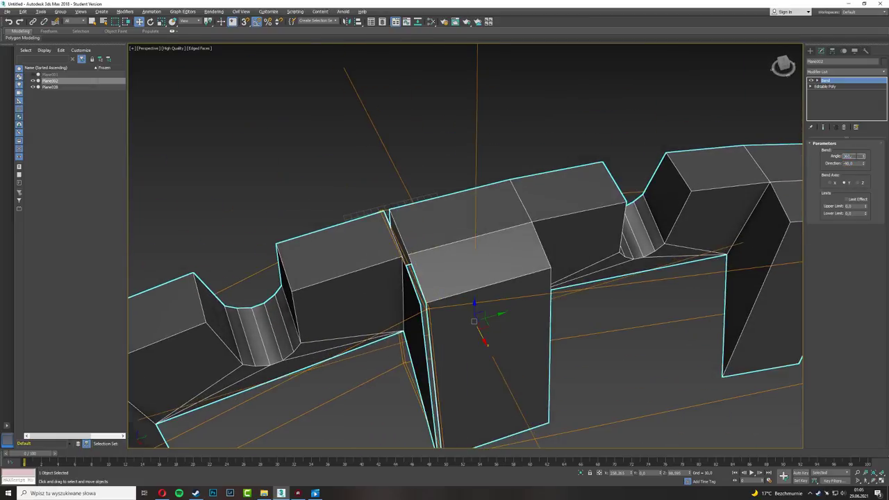
left_click(825, 86)
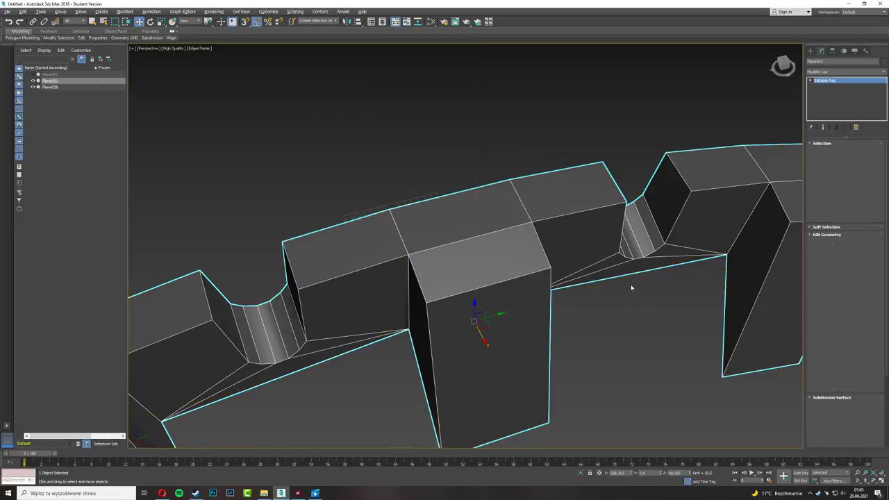
Weld the ring's overlapping vertices and exit sub-object editing
scroll(631, 285, "down", 5)
scroll(667, 271, "up", 3)
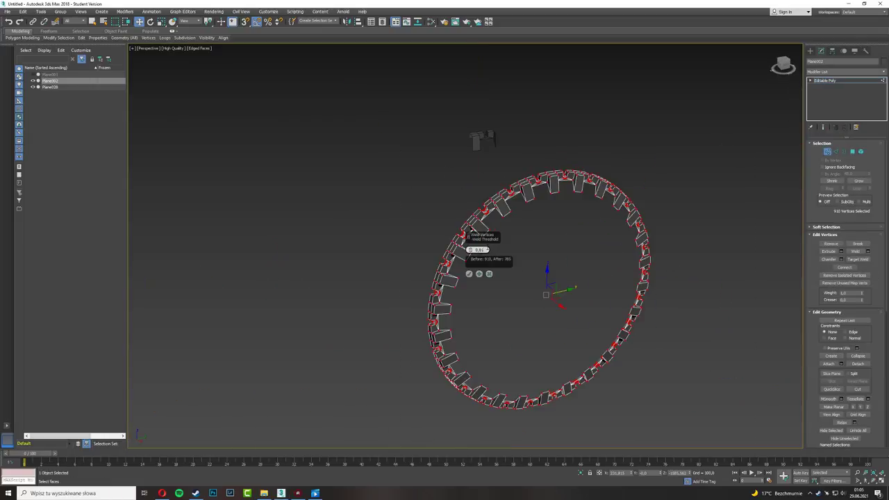
key("Return")
scroll(645, 238, "up", 5)
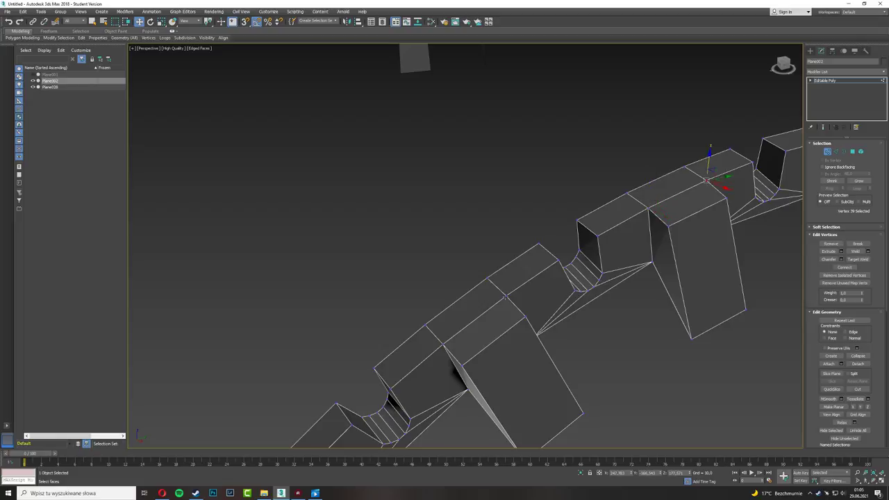
key("2")
key("Return")
scroll(512, 254, "up", 5)
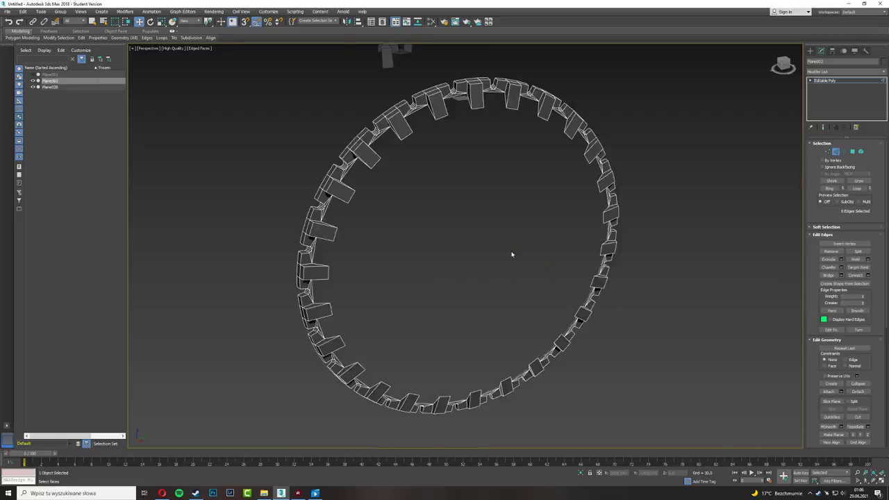
middle_click_drag(512, 255, 486, 250, "alt")
Shift-rotate a clone of the tread ring and turn it 90 degrees upright
key("e")
left_click_drag(434, 221, 520, 264, "shift")
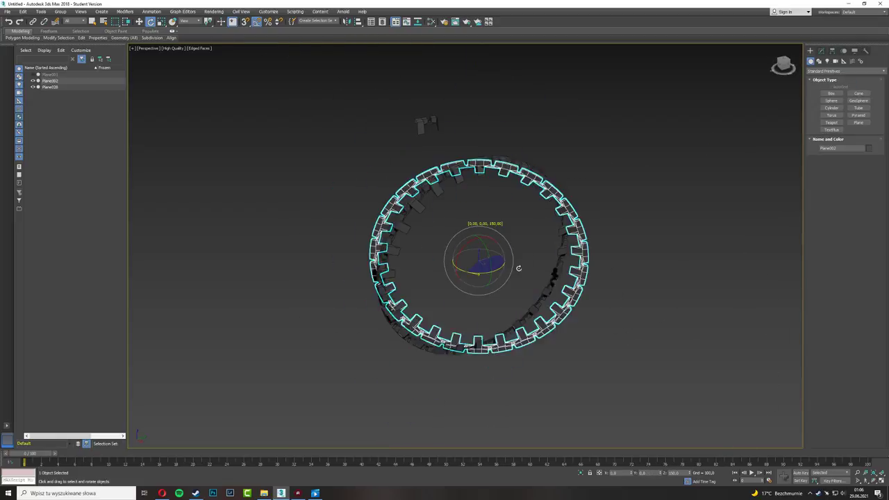
key("Return")
middle_click_drag(479, 261, 527, 261, "alt")
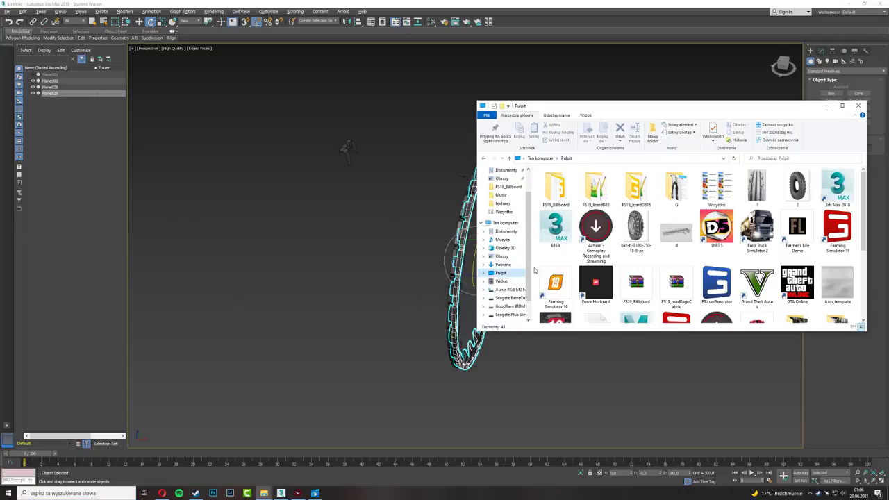
double_click(798, 188)
key("alt+Tab")
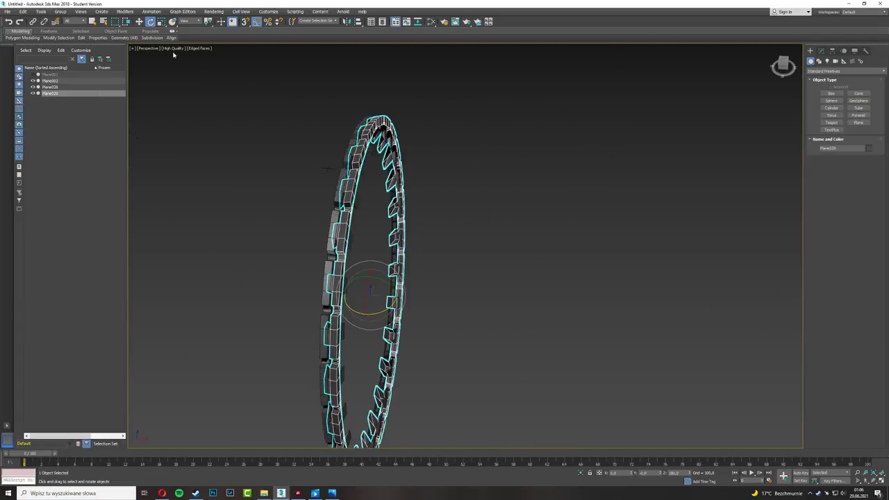
middle_click_drag(477, 234, 407, 278, "alt")
left_click_drag(396, 295, 427, 288)
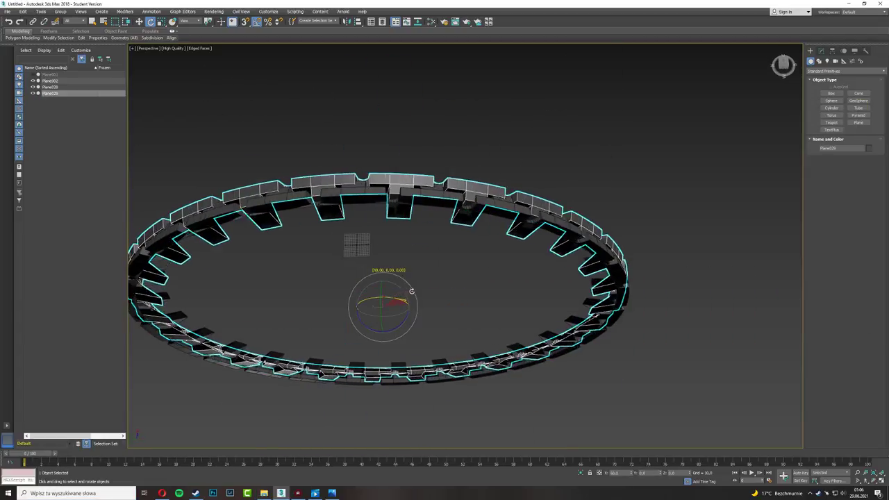
Use Hierarchy Affect Pivot Only to adjust the copy's pivot beside the original ring
key("w")
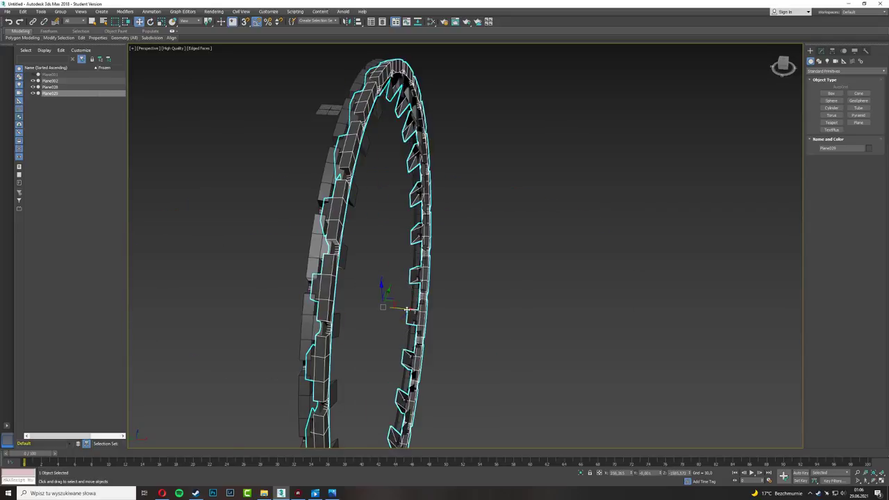
key("alt+w")
key("alt+w")
key("p")
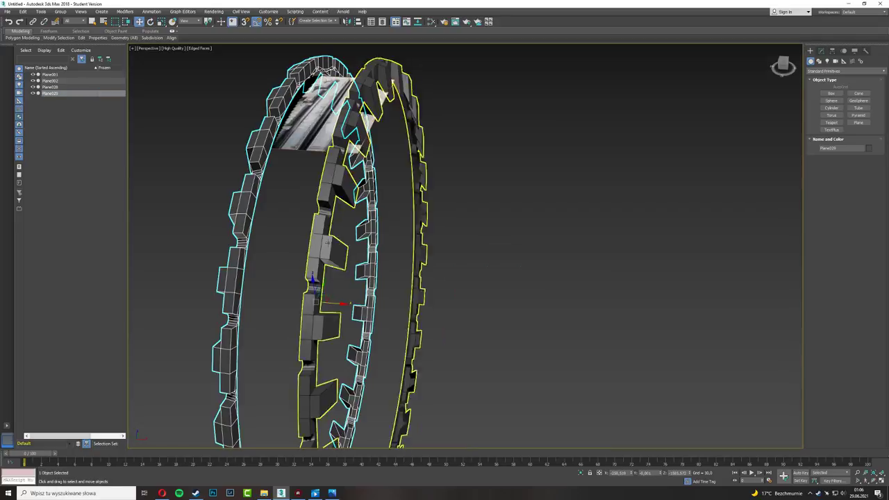
key("z")
left_click(833, 51)
left_click(845, 98)
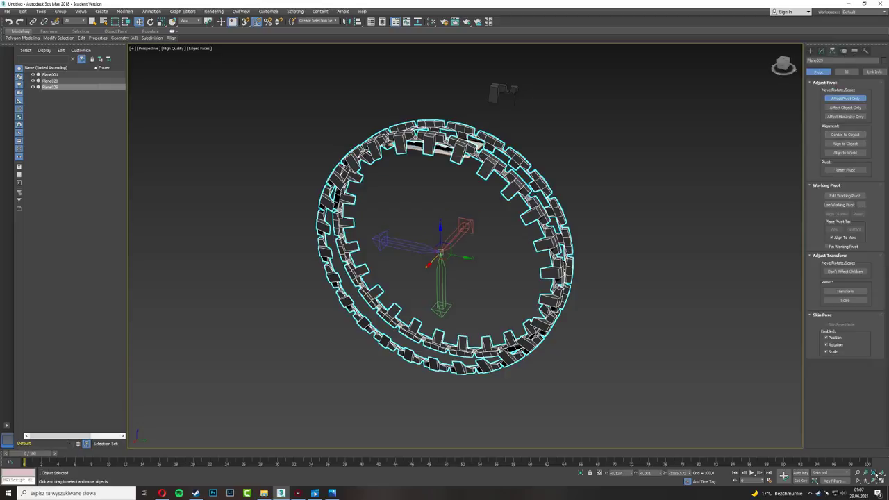
mouse_move(472, 209)
middle_mouse_down("alt")
mouse_move(506, 160)
mouse_move(413, 260)
middle_mouse_up("alt")
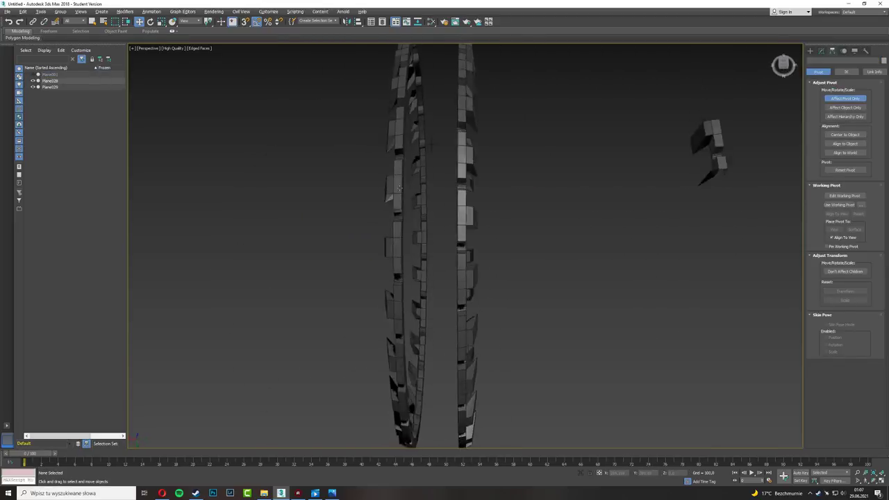
left_click(413, 261)
Check the two parallel rings from the side and perspective views
key("r")
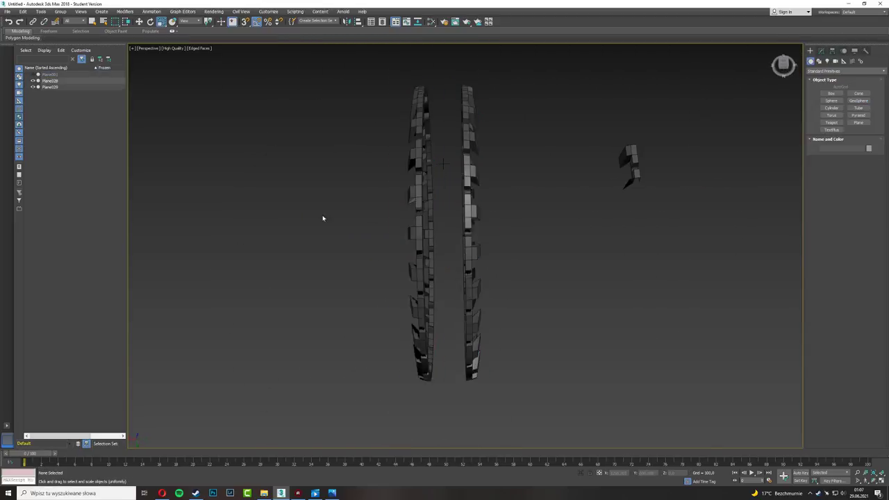
middle_click_drag(323, 218, 726, 164, "alt")
key("alt+w")
left_click(373, 349)
key("alt+w")
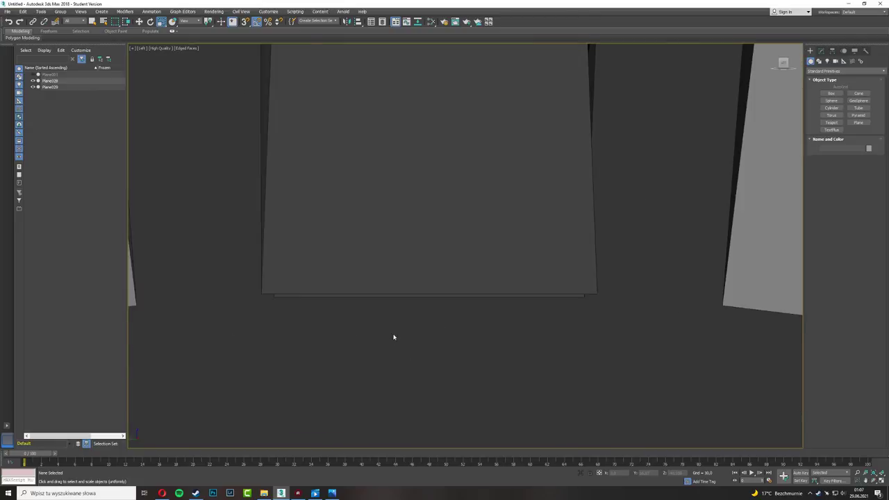
scroll(393, 337, "down", 5)
key("p")
scroll(534, 309, "down", 5)
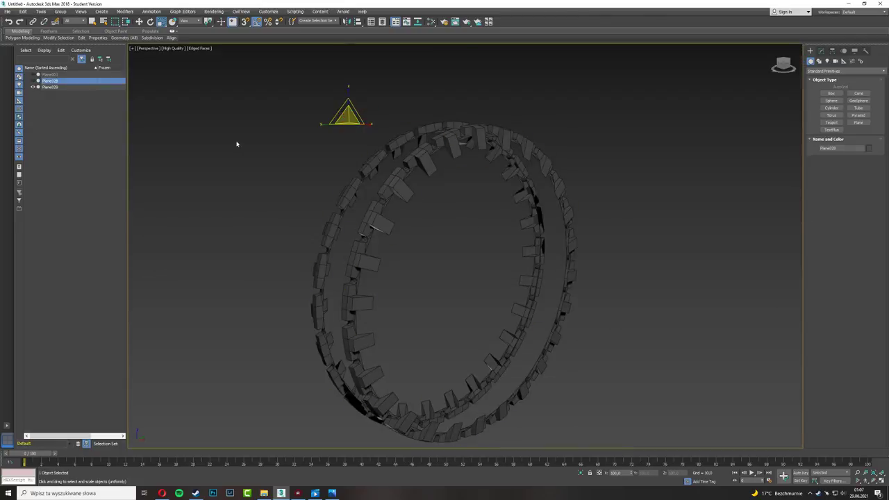
Draw a cylinder in the Left view, centred inside the tread rings
key("l")
left_click(831, 108)
scroll(410, 195, "up", 5)
scroll(409, 194, "up", 3)
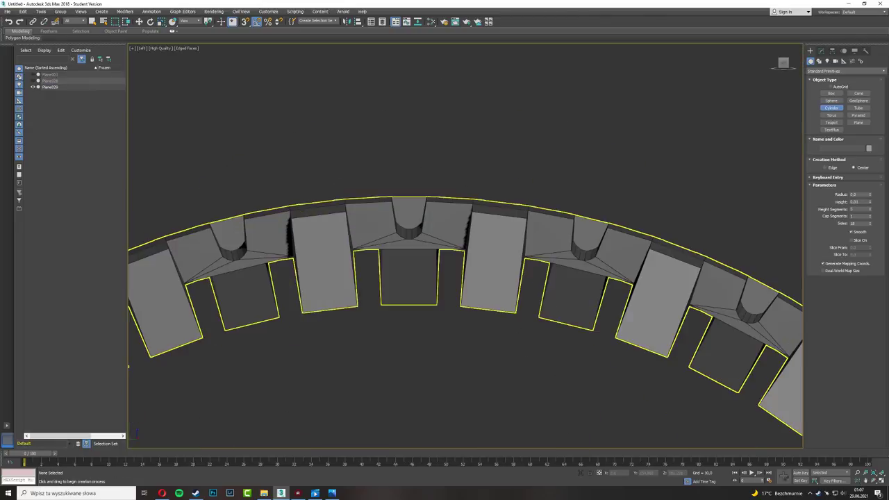
scroll(382, 226, "down", 8)
scroll(359, 288, "up", 5)
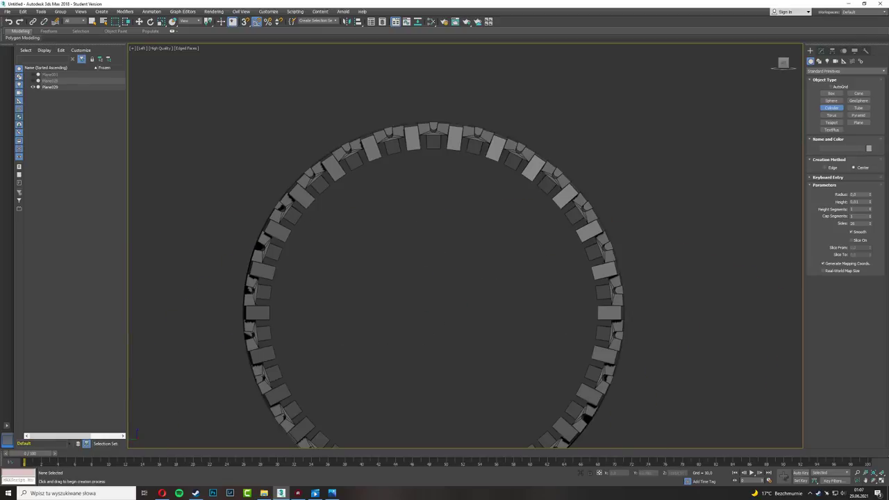
left_click_drag(425, 306, 490, 306)
left_click(490, 306)
Convert the cylinder to Editable Poly, remove its end caps and select the inner band faces
key("r")
left_click(821, 51)
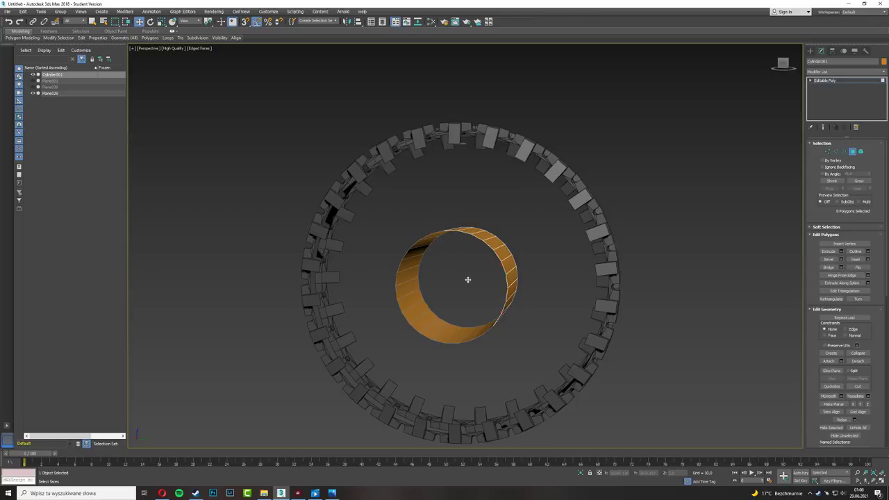
middle_click_drag(347, 208, 235, 127, "alt")
key("ctrl+a")
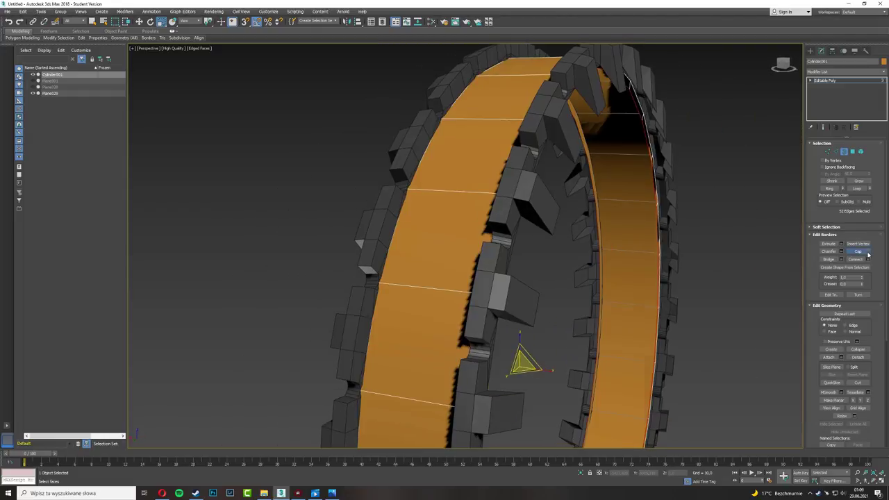
left_click(852, 153)
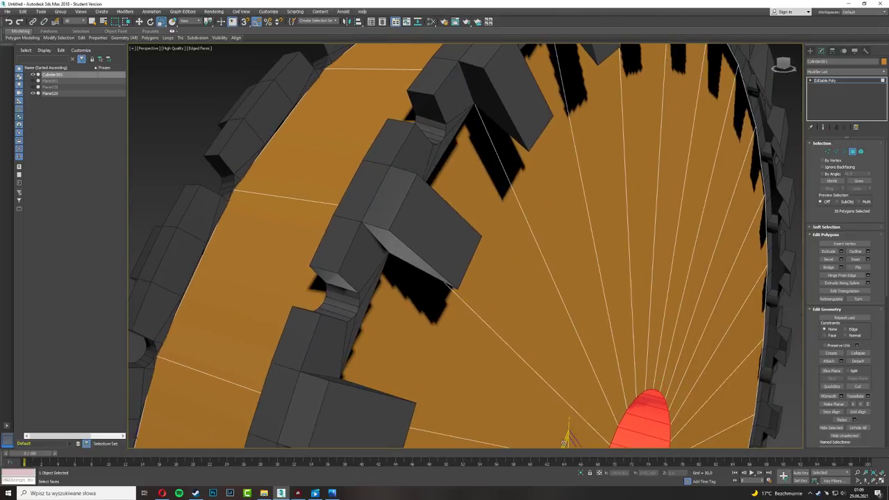
mouse_move(524, 329)
middle_mouse_down("alt")
mouse_move(556, 416)
mouse_move(479, 361)
middle_mouse_up("alt")
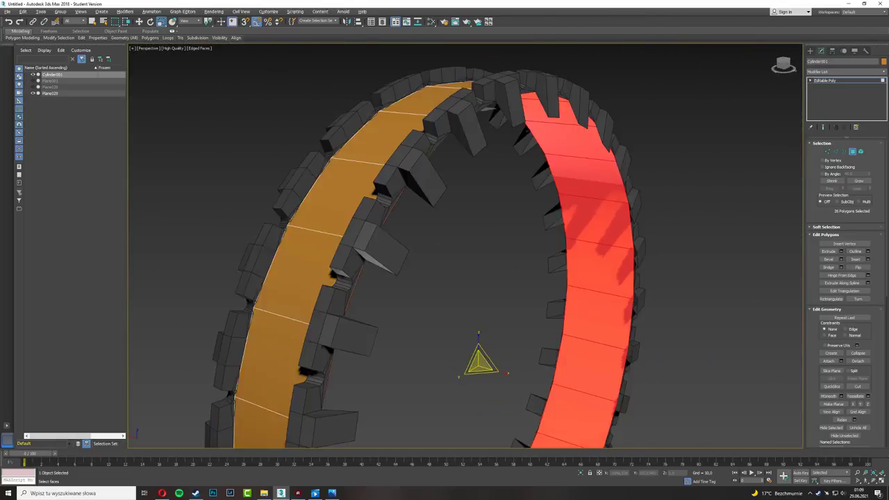
key("3")
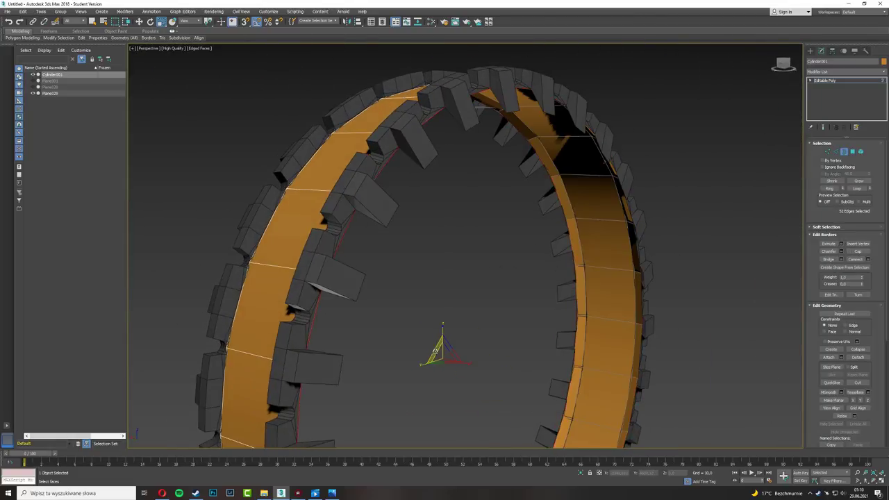
middle_click_drag(479, 278, 458, 264, "alt")
middle_click_drag(472, 347, 620, 357, "alt")
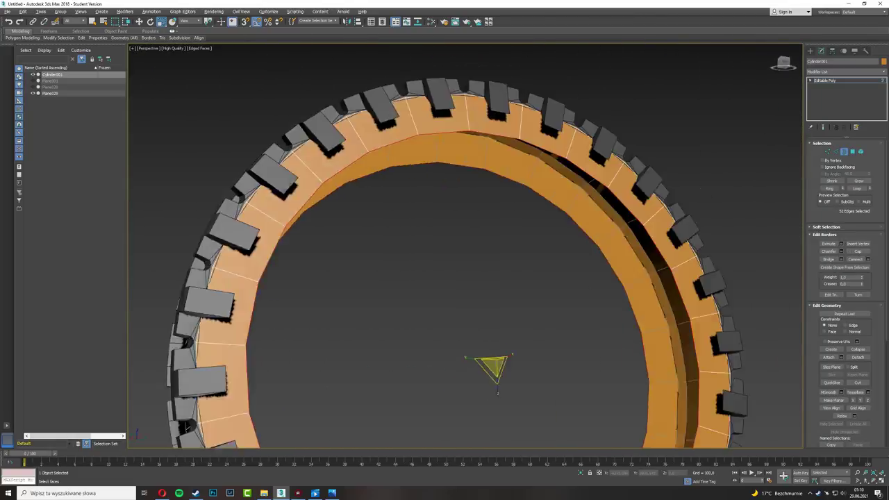
Delete the selected band faces and bridge the gap between two lugs
key("4")
key("Delete")
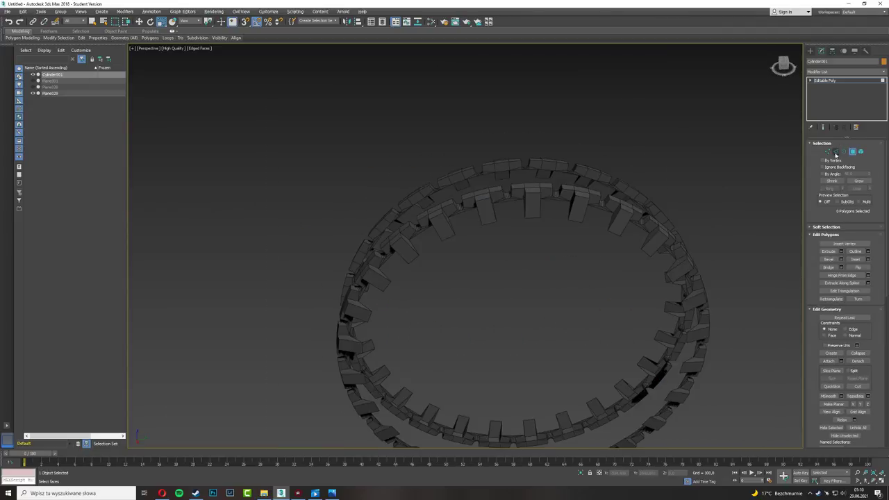
left_click(837, 152)
scroll(452, 167, "up", 3)
scroll(451, 167, "up", 5)
scroll(452, 167, "up", 3)
left_click(451, 169)
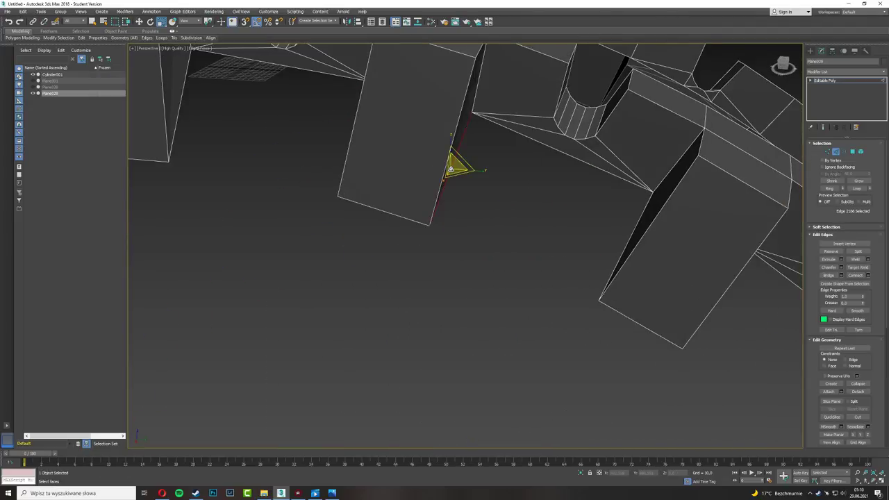
left_click(826, 275)
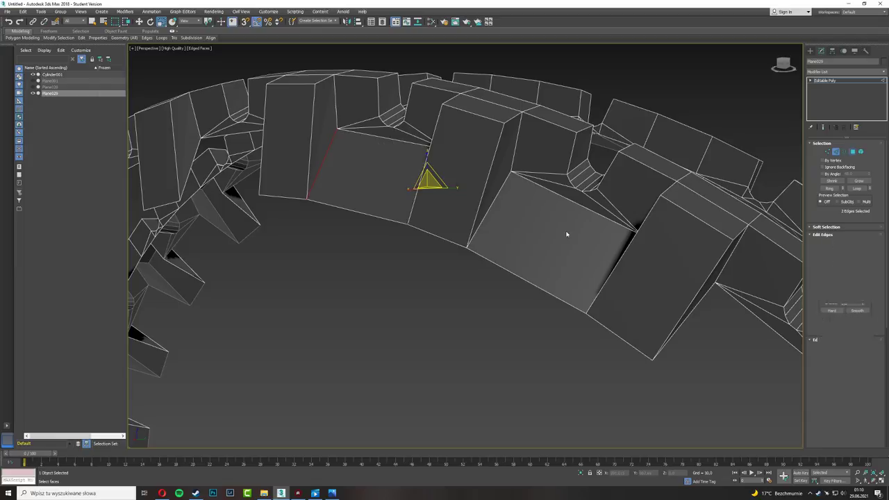
Select the four lug faces and detach them as a new object
key("4")
scroll(567, 235, "down", 10)
middle_click_drag(567, 234, 602, 437, "alt")
key("ctrl+a")
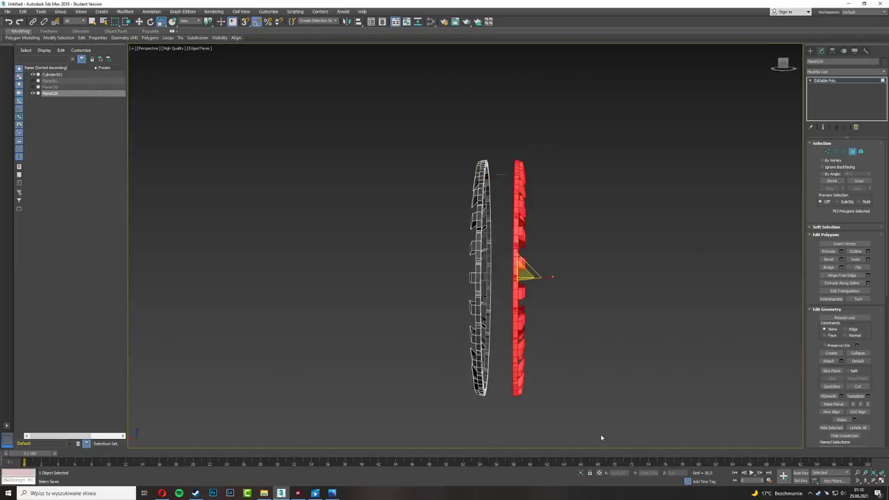
key("ctrl+z")
key("shift+z")
key("ctrl+z")
key("shift+z")
key("shift+z")
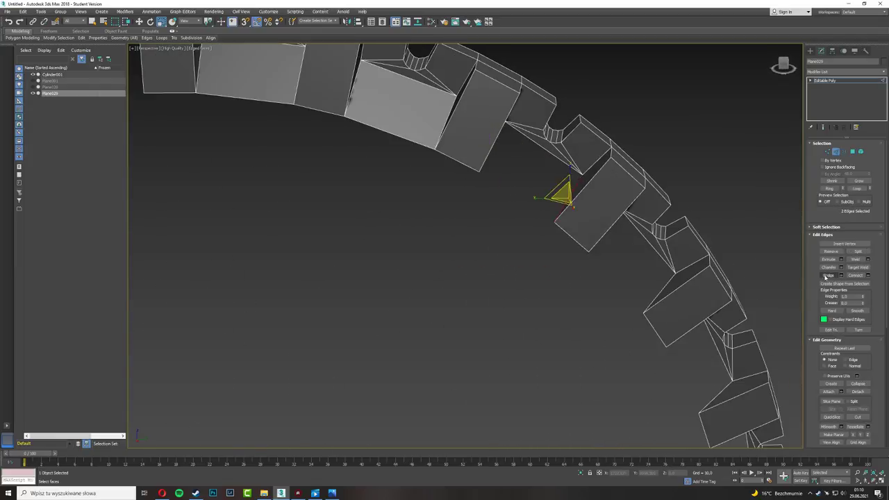
key("ctrl+z")
key("shift+z")
key("shift+z")
key("shift+z")
key("ctrl+z")
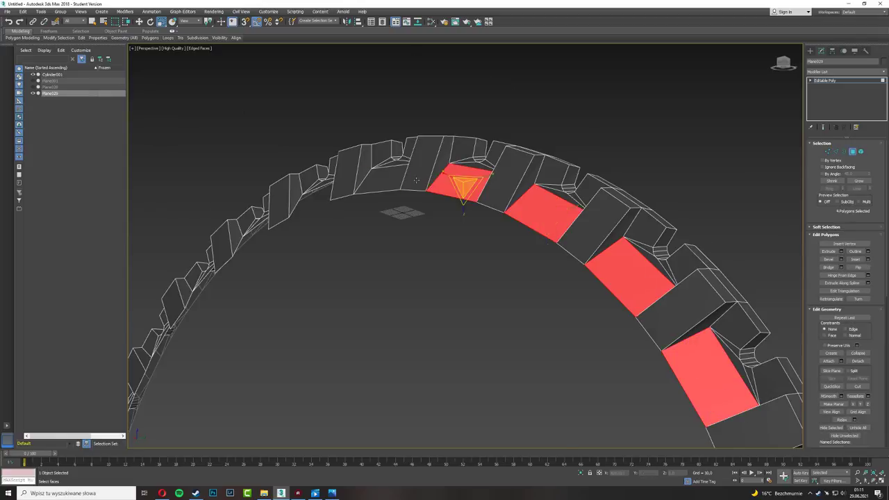
key("shift+z")
left_click(858, 361)
key("Return")
Rotate the detached lugs 5 degrees around the ring
key("e")
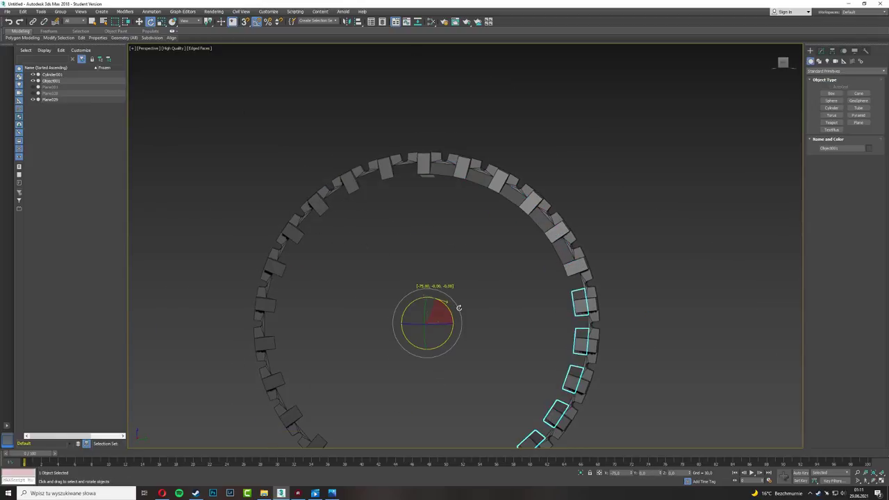
left_click_drag(459, 308, 457, 309)
scroll(566, 318, "up", 3)
mouse_move(566, 317)
middle_mouse_down()
mouse_move(577, 169)
mouse_move(484, 144)
middle_mouse_up()
scroll(498, 149, "down", 3)
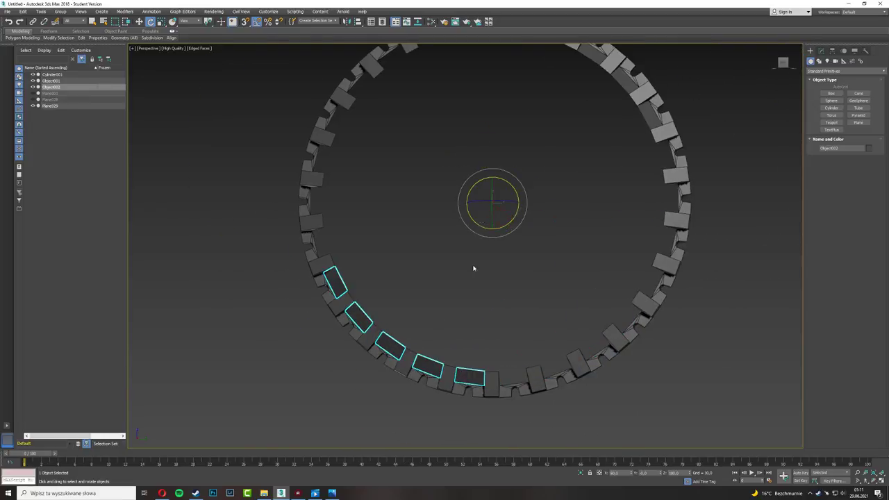
scroll(474, 268, "up", 3)
middle_click_drag(520, 254, 496, 318, "alt")
scroll(496, 317, "down", 3)
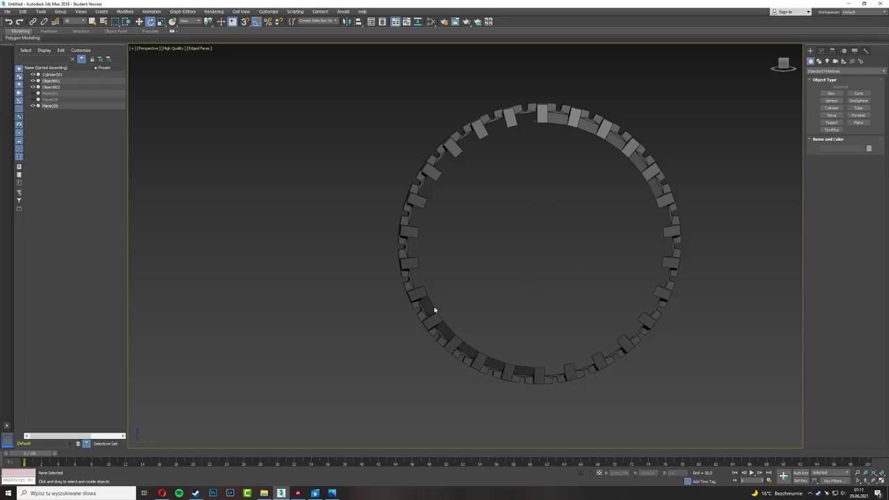
Detach the red lug strip on the ring's bottom arc as its own object
left_click(821, 51)
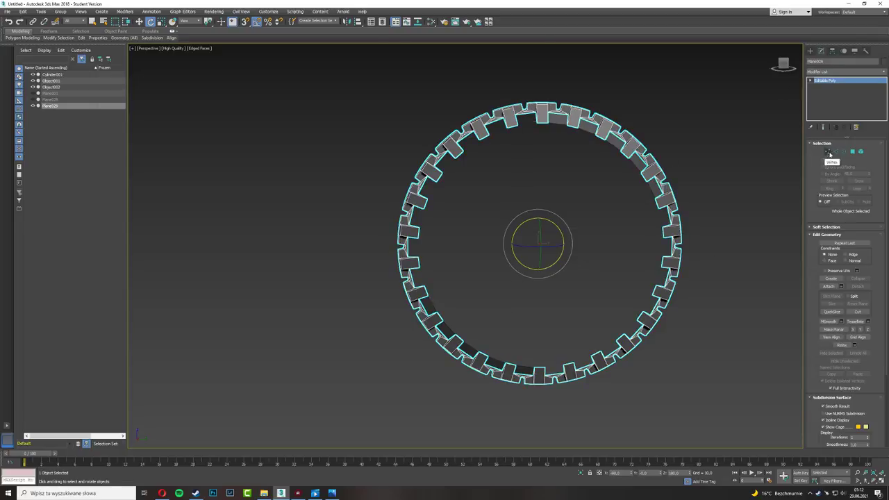
left_click(835, 152)
scroll(624, 243, "up", 5)
middle_click_drag(625, 243, 611, 278, "alt")
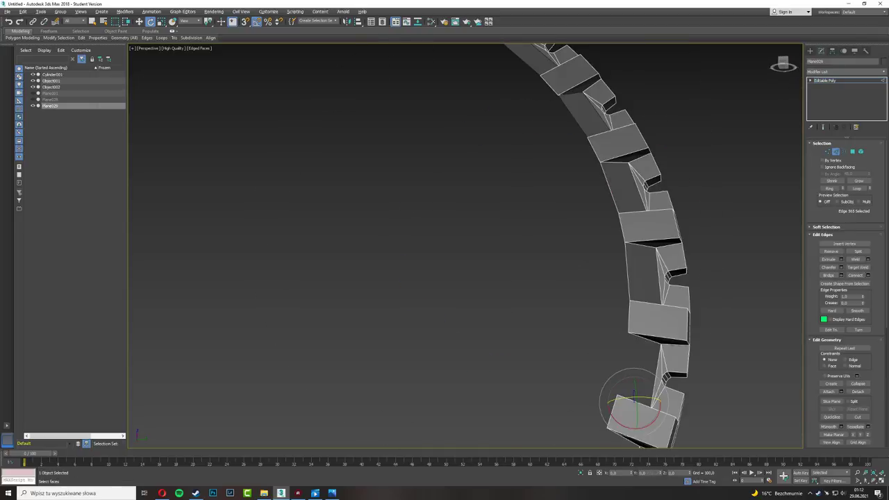
mouse_move(618, 410)
middle_mouse_down("alt")
mouse_move(607, 298)
mouse_move(597, 327)
mouse_move(430, 371)
mouse_move(486, 362)
middle_mouse_up("alt")
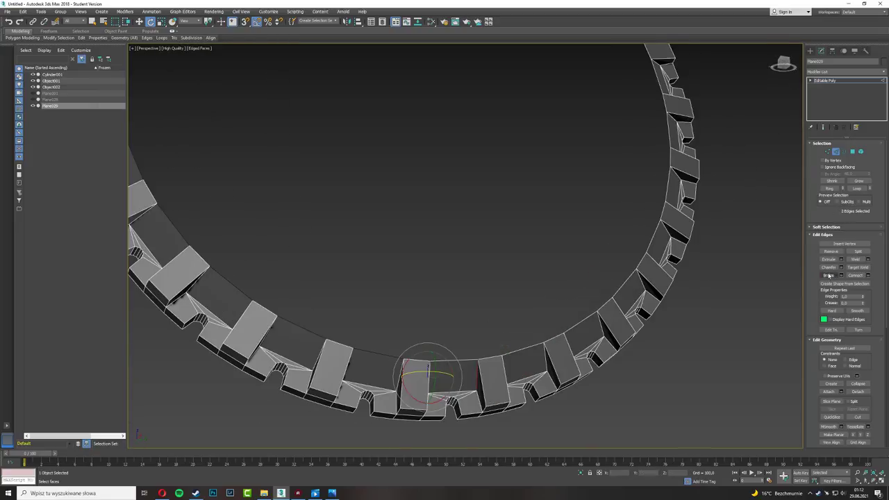
key("4")
scroll(663, 149, "down", 3)
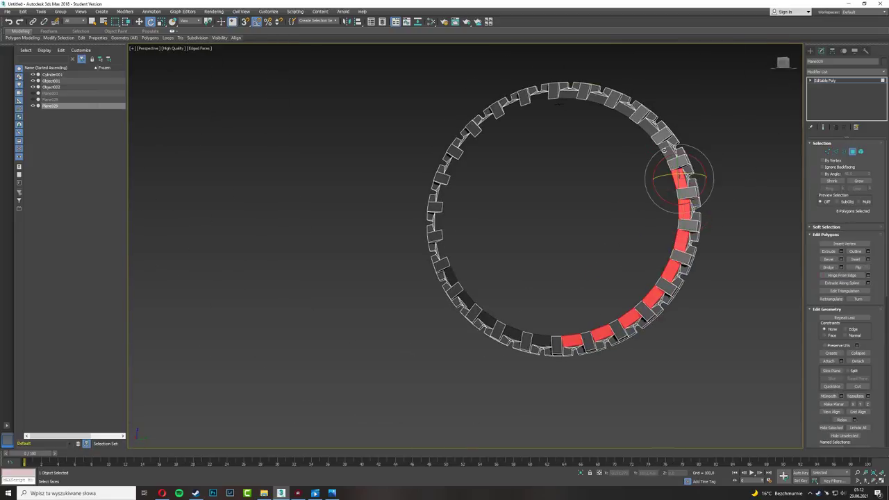
left_click(839, 362)
key("Return")
Clone the lug strip around the ring, attach the pieces to the tread ring, and select its vertices to weld
left_click_drag(567, 328, 451, 278, "shift")
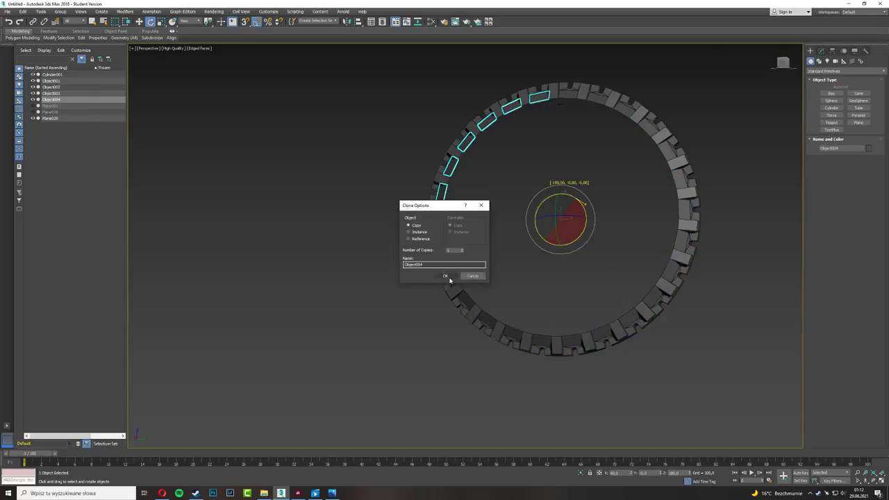
left_click(463, 274)
middle_click_drag(464, 273, 626, 269, "alt")
left_click(656, 317)
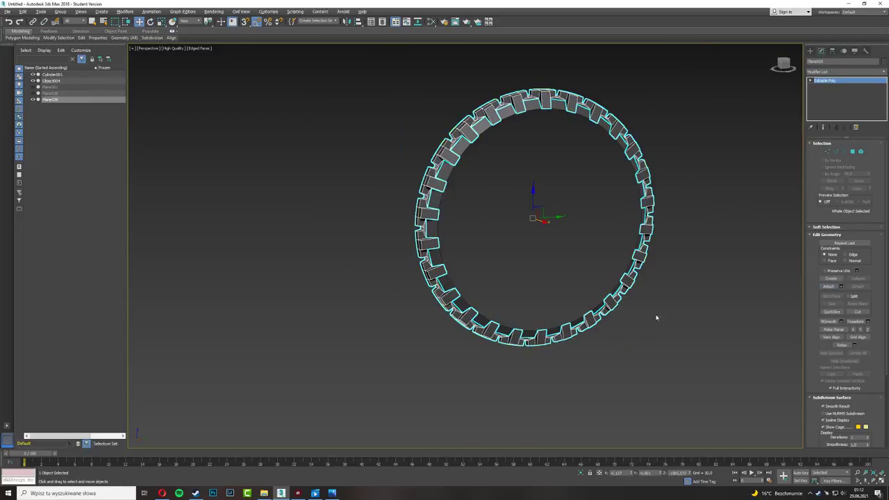
key("1")
left_click_drag(379, 58, 508, 182)
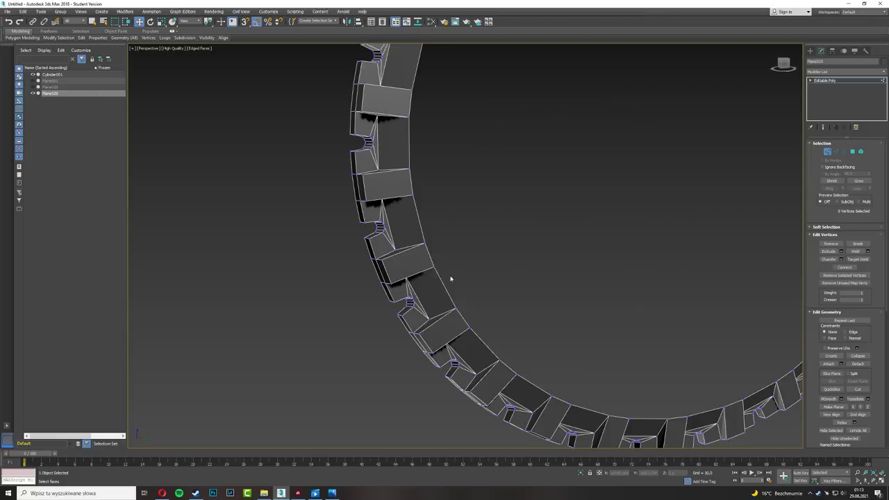
Draw a new cylinder inside the tread ring from the left view
mouse_move(536, 241)
middle_mouse_down("alt")
mouse_move(460, 264)
mouse_move(537, 135)
middle_mouse_up("alt")
key("1")
key("2")
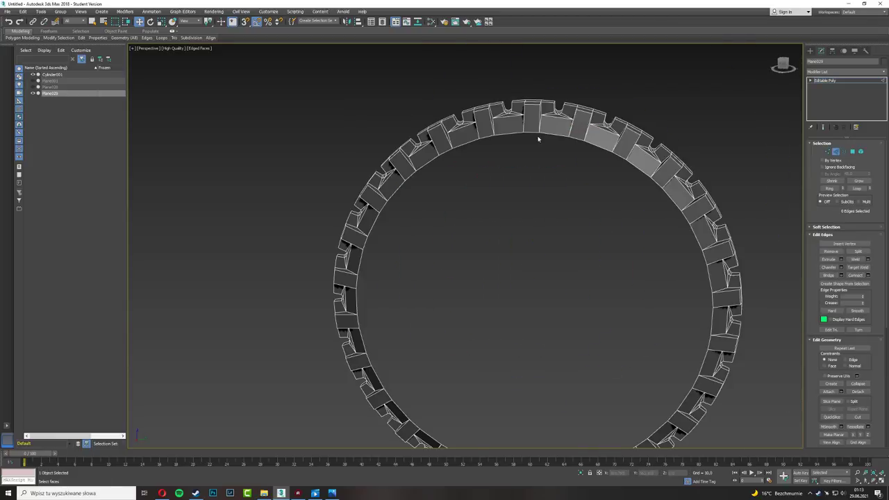
scroll(601, 185, "down", 3)
scroll(587, 83, "up", 3)
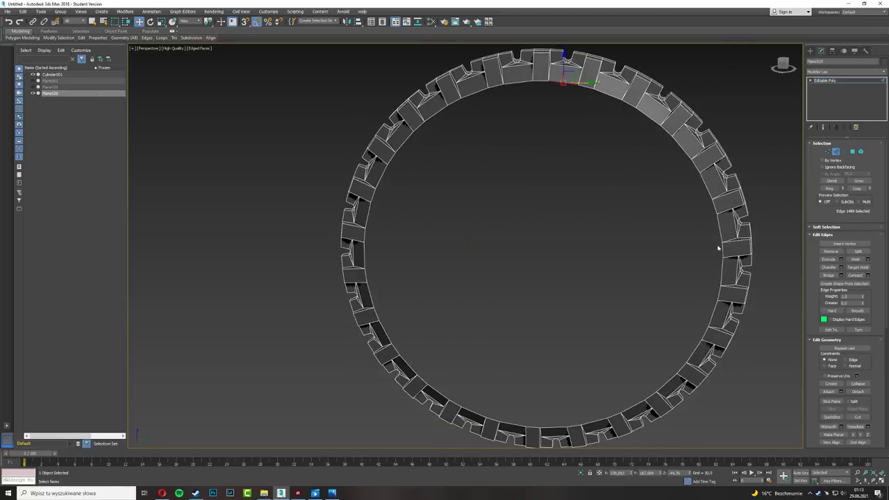
key("l")
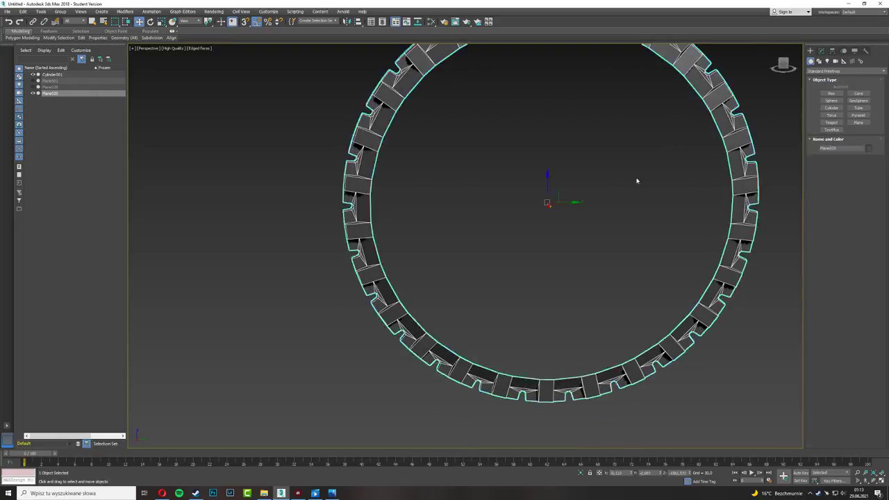
left_click(542, 220)
left_click(831, 108)
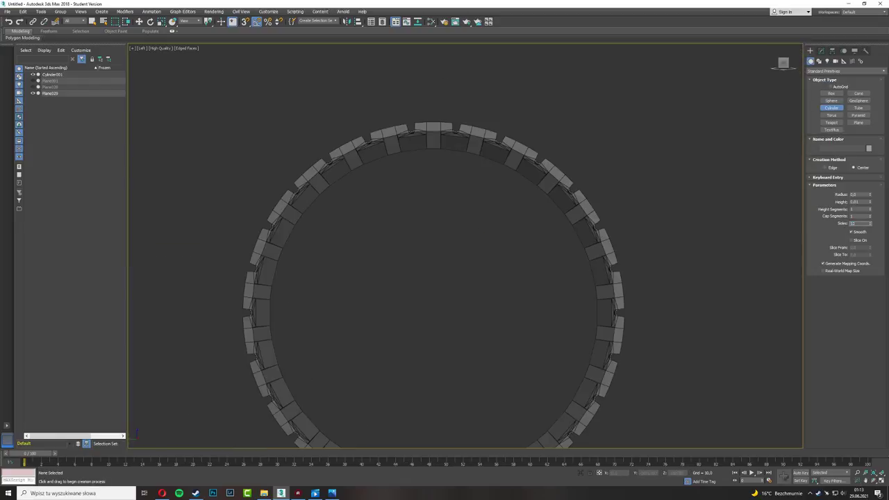
left_click_drag(426, 319, 537, 319)
left_click(700, 341)
Convert the cylinder to Editable Poly and delete its end caps
key("p")
mouse_move(700, 341)
middle_mouse_down("alt")
mouse_move(570, 237)
mouse_move(486, 208)
middle_mouse_up("alt")
key("4")
key("Delete")
key("ctrl+v")
left_click(458, 296)
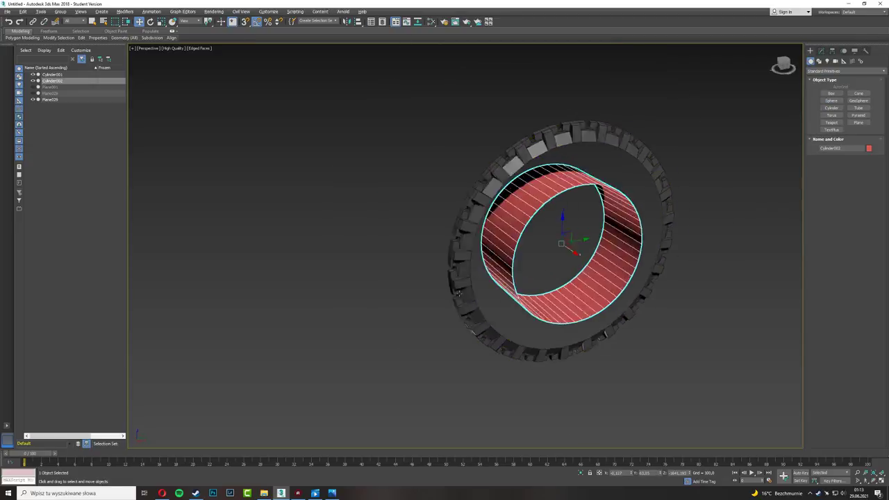
Select the tread ring Plane029 and make a copy of it
left_click(573, 202)
mouse_move(458, 295)
middle_mouse_down("alt")
mouse_move(528, 229)
mouse_move(654, 193)
middle_mouse_up("alt")
key("ctrl+v")
left_click(426, 299)
scroll(555, 243, "up", 5)
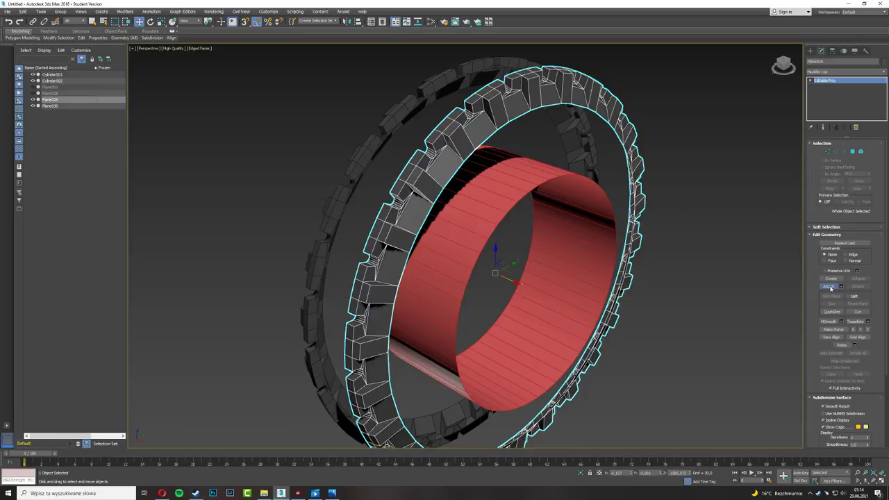
Attach the Cylinder002 inner band to Plane029, redoing the attach after an undo
left_click(528, 208)
key("4")
left_click(591, 243)
mouse_move(590, 243)
middle_mouse_down("alt")
mouse_move(486, 243)
mouse_move(438, 261)
middle_mouse_up("alt")
key("2")
key("alt+w")
key("alt+w")
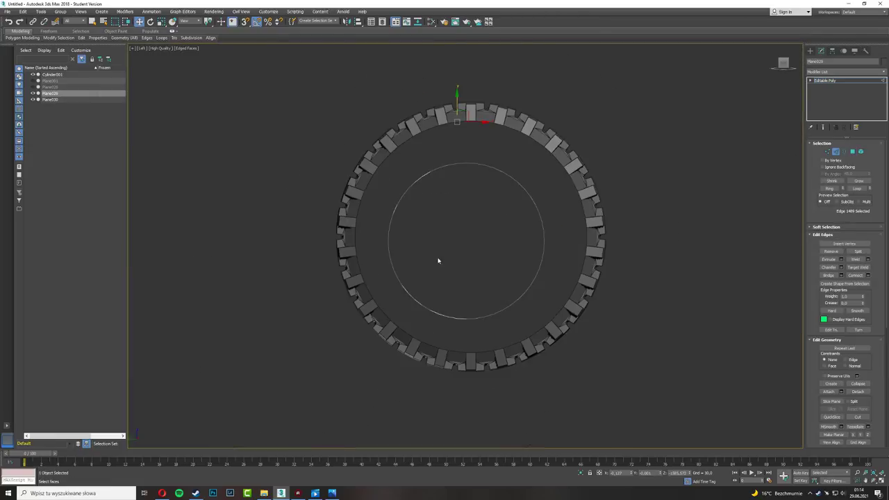
key("alt+w")
key("Return")
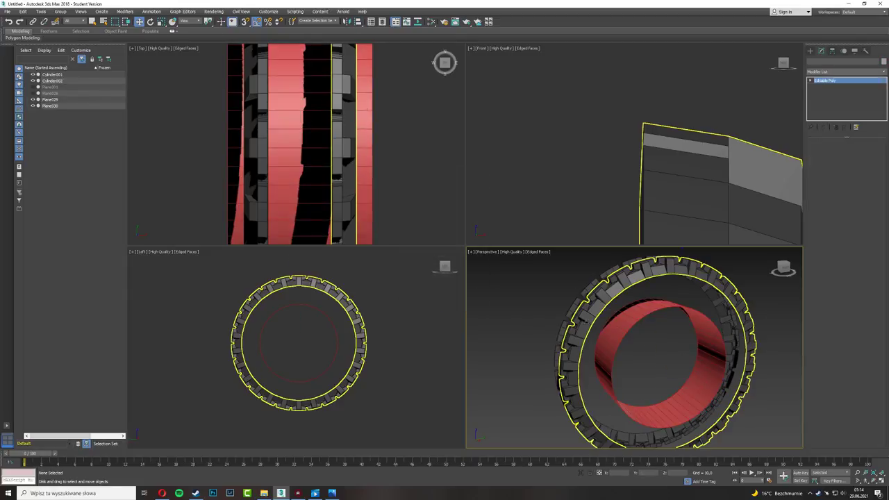
key("ctrl+z")
Check the combined mesh's faces, edges, vertices and borders in the perspective view
key("alt+w")
key("4")
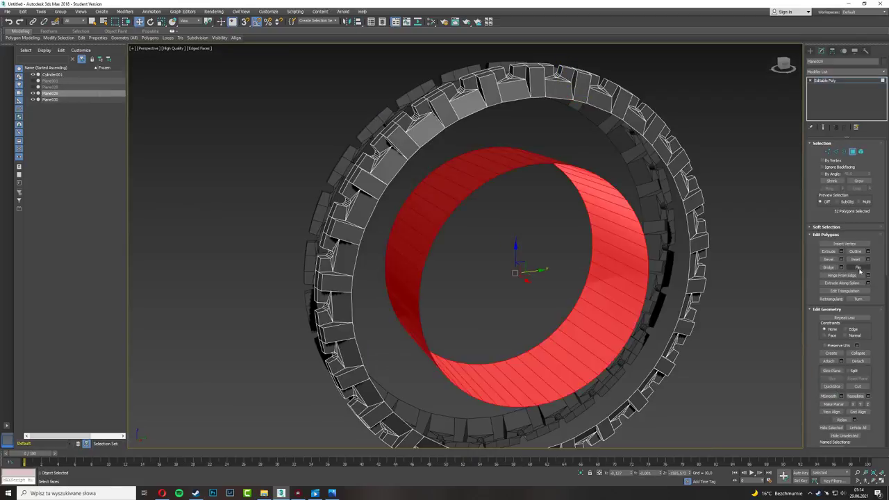
mouse_move(595, 240)
middle_mouse_down("alt")
mouse_move(512, 271)
mouse_move(556, 271)
mouse_move(587, 324)
middle_mouse_up("alt")
key("2")
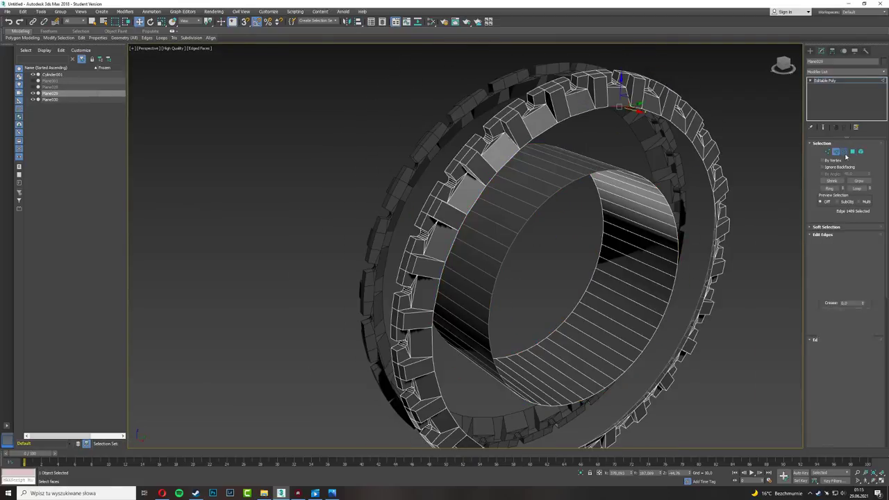
scroll(542, 257, "down", 5)
key("1")
scroll(613, 179, "up", 10)
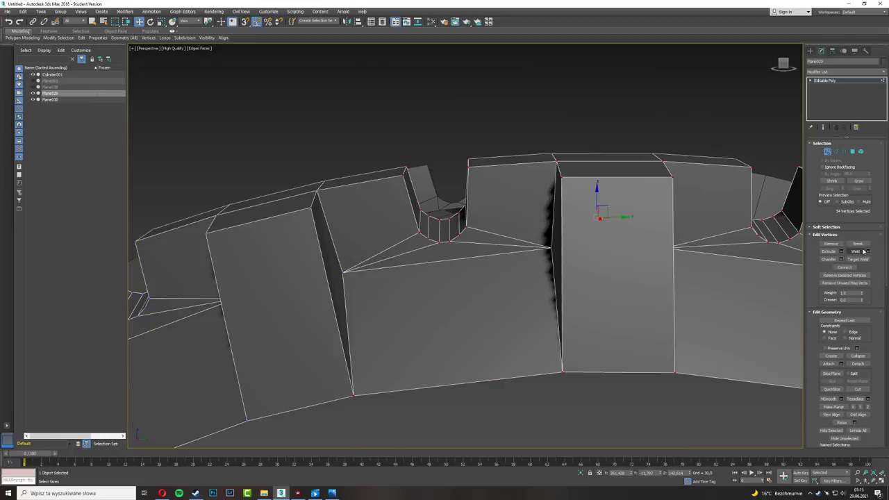
key("3")
scroll(547, 300, "down", 5)
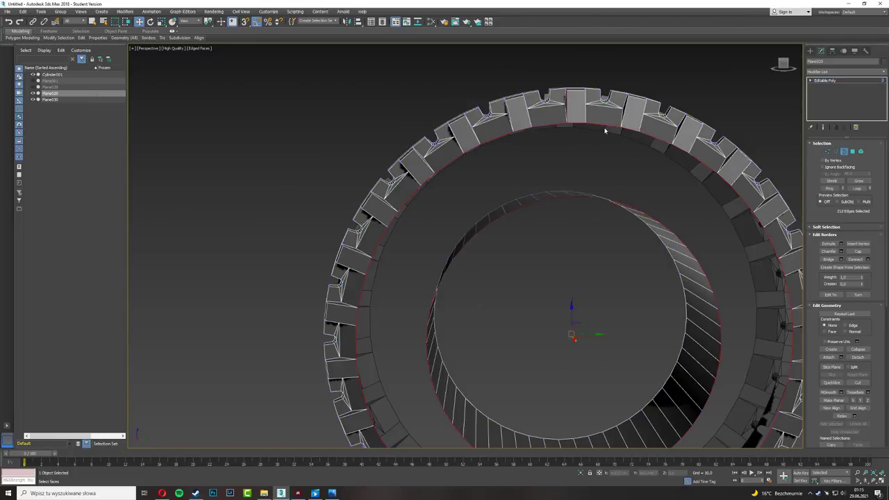
scroll(555, 278, "down", 3)
middle_click_drag(555, 278, 527, 250, "alt")
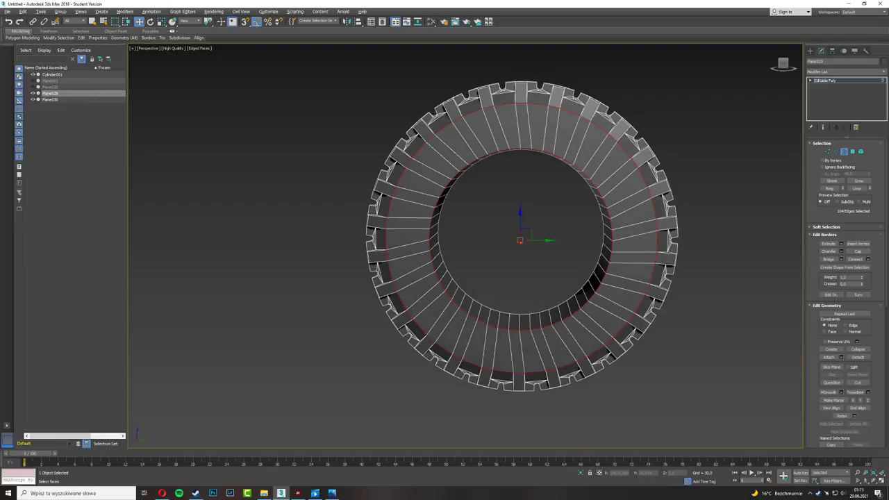
key("4")
key("alt+w")
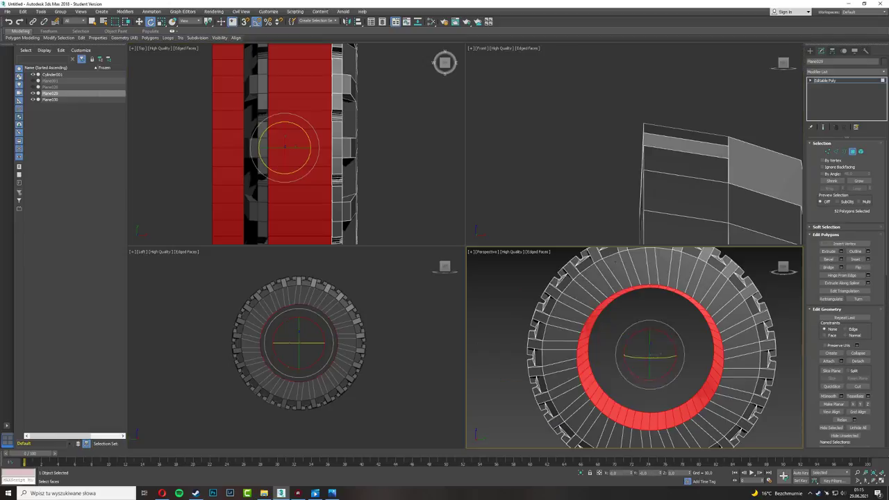
key("l")
key("alt+w")
key("e")
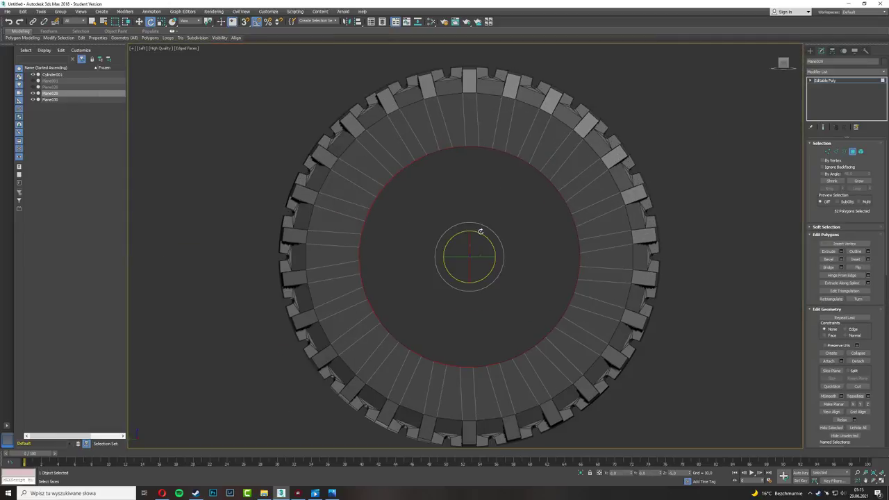
right_click(269, 23)
left_click(490, 200)
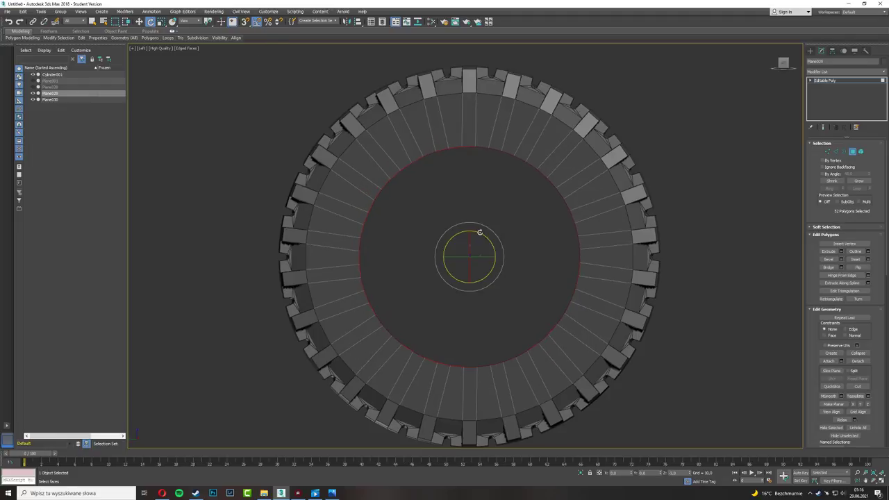
scroll(444, 104, "up", 5)
scroll(757, 187, "down", 4)
scroll(383, 98, "up", 2)
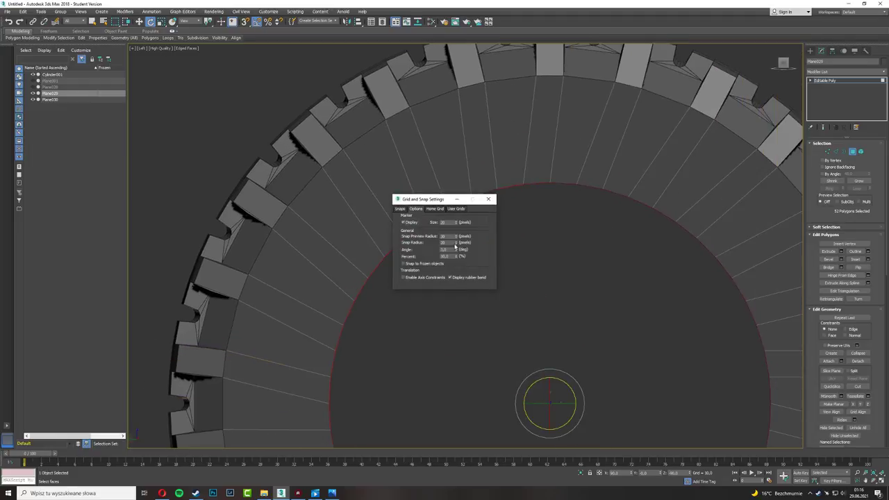
scroll(524, 239, "down", 2)
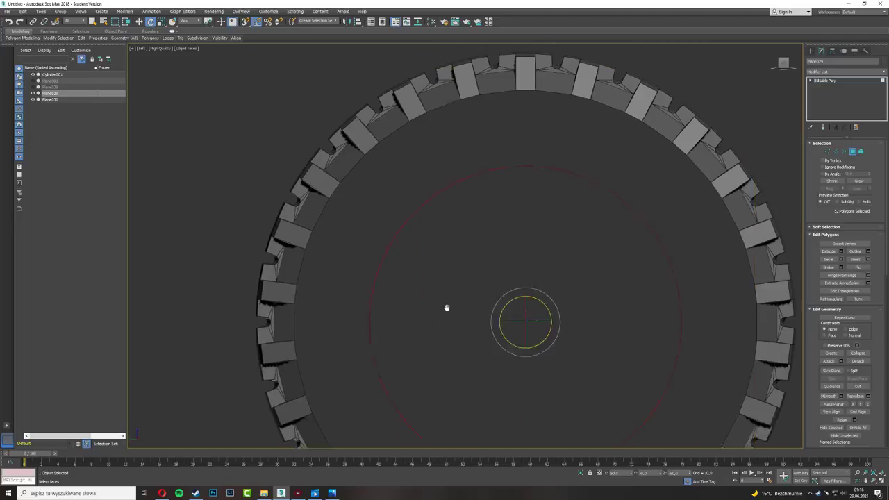
scroll(486, 309, "up", 3)
scroll(518, 262, "down", 5)
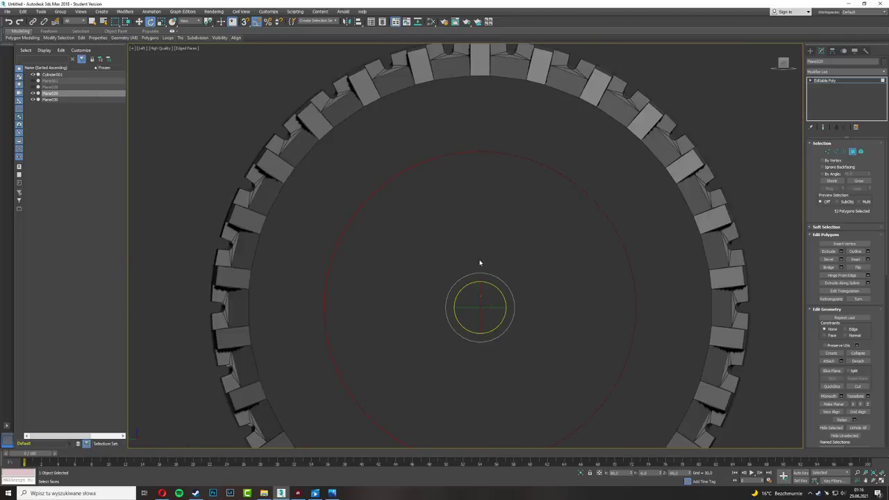
key("3")
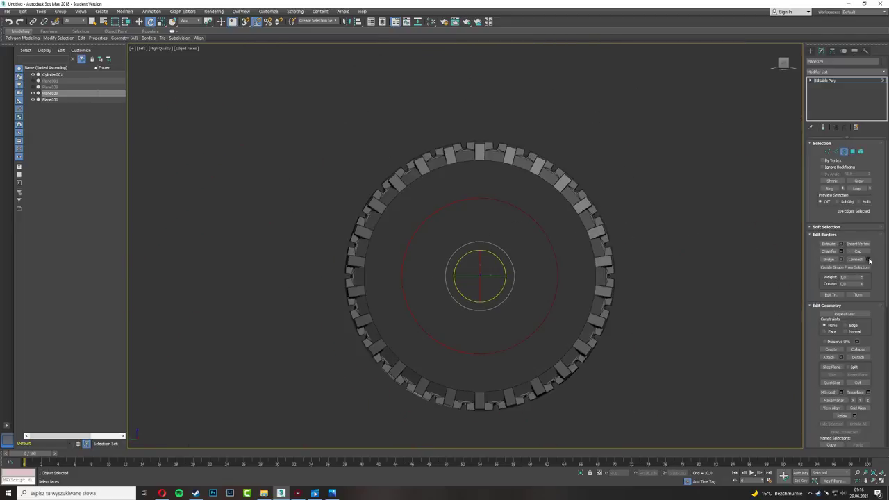
key("1")
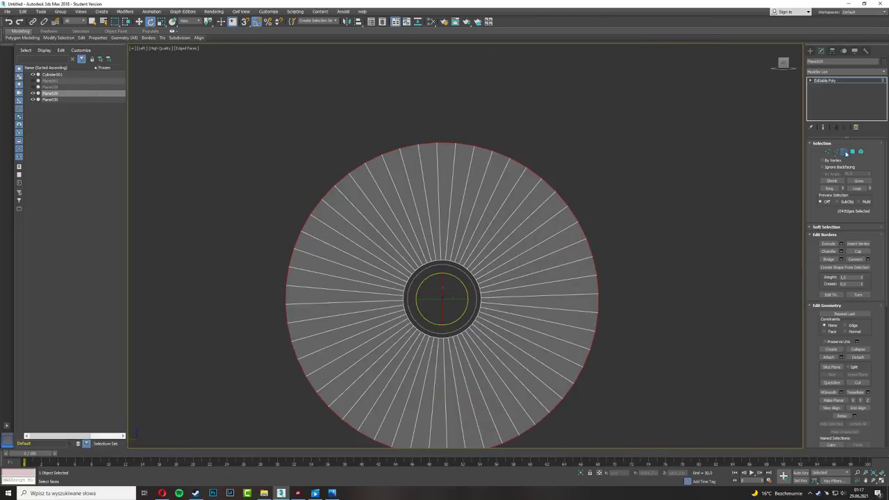
left_click_drag(297, 142, 569, 354)
key("5")
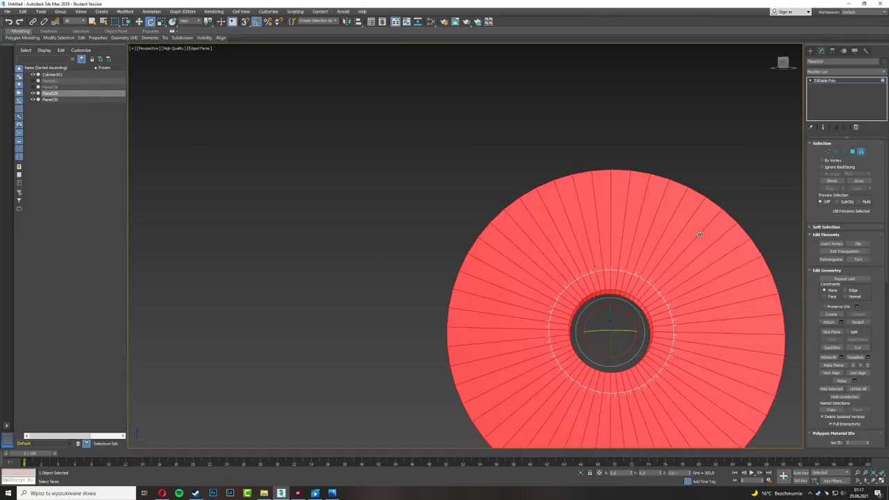
key("alt+w")
key("alt+w")
scroll(426, 222, "up", 8)
scroll(516, 138, "up", 2)
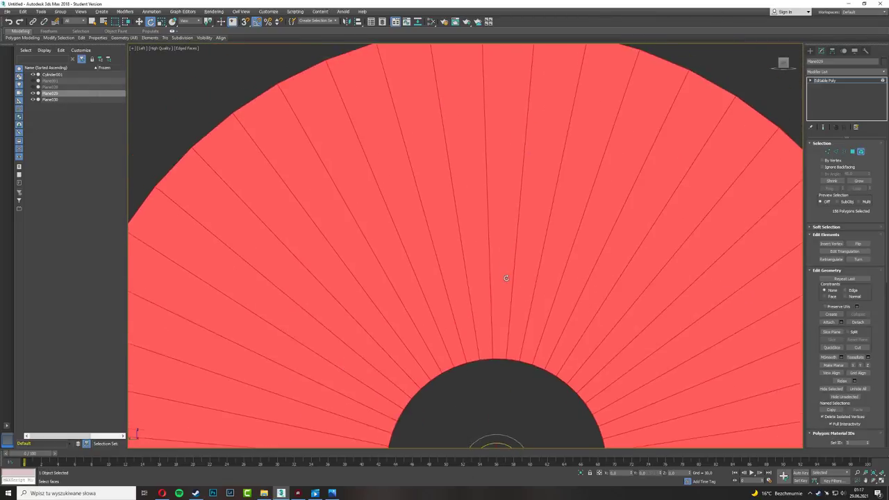
middle_click_drag(506, 274, 504, 406)
scroll(463, 258, "down", 2)
scroll(462, 213, "up", 8)
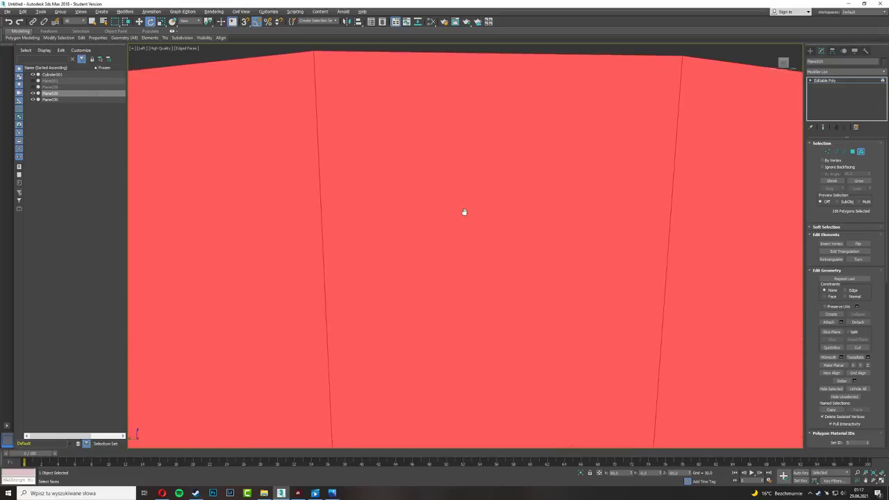
scroll(467, 303, "down", 6)
scroll(467, 303, "down", 3)
scroll(470, 113, "up", 5)
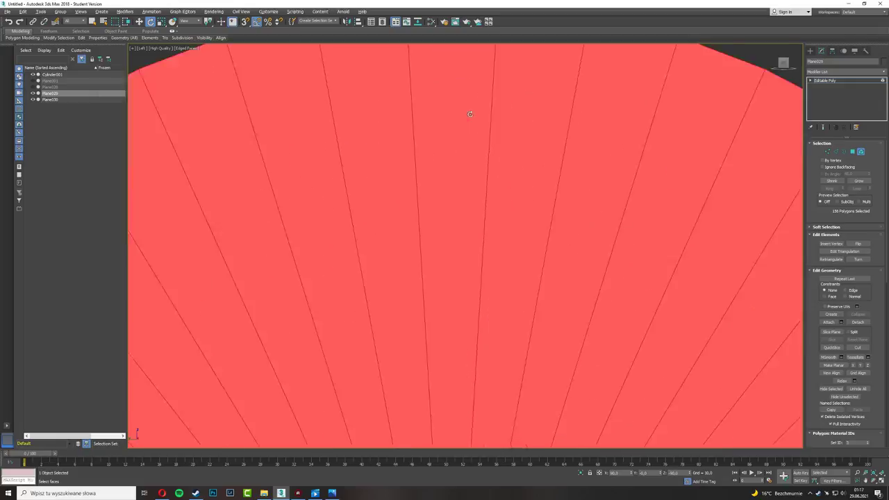
middle_click_drag(470, 114, 497, 169)
scroll(520, 292, "down", 3)
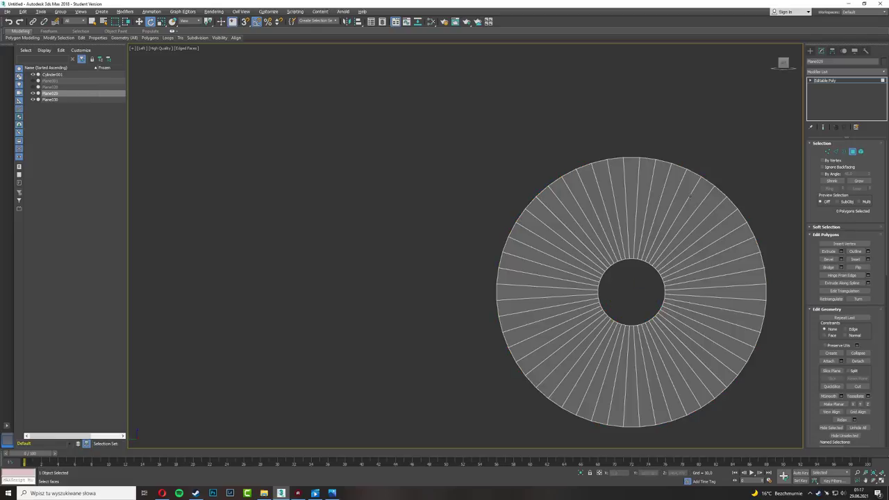
left_click_drag(703, 277, 689, 179)
key("p")
key("3")
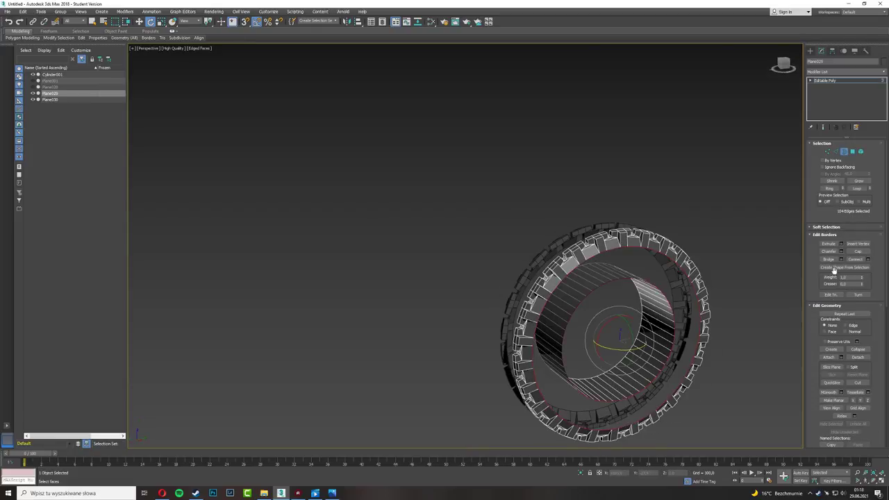
mouse_move(735, 225)
middle_mouse_down("alt")
mouse_move(611, 277)
mouse_move(597, 263)
mouse_move(611, 278)
middle_mouse_up("alt")
mouse_move(528, 278)
middle_mouse_down("alt")
mouse_move(486, 257)
mouse_move(611, 264)
mouse_move(527, 264)
middle_mouse_up("alt")
Open the Mody FS 19 > FS19_ursusC360 mod folder in File Explorer
key("4")
key("r")
key("super+e")
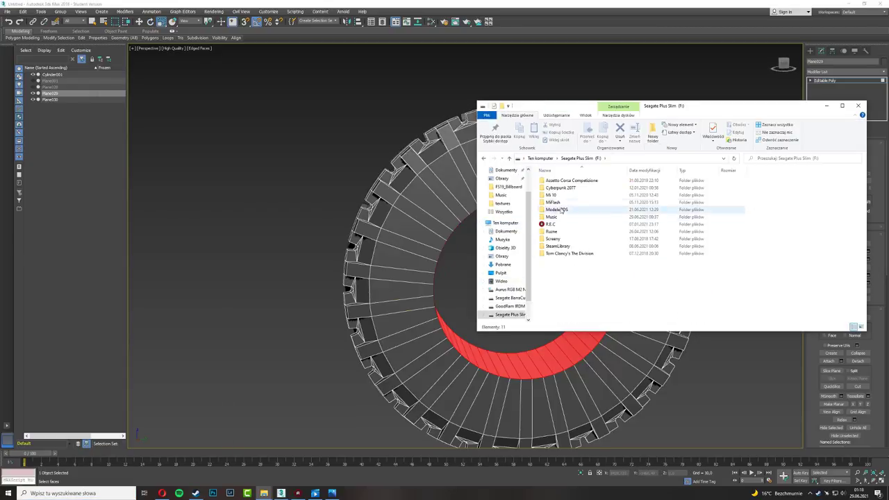
double_click(557, 209)
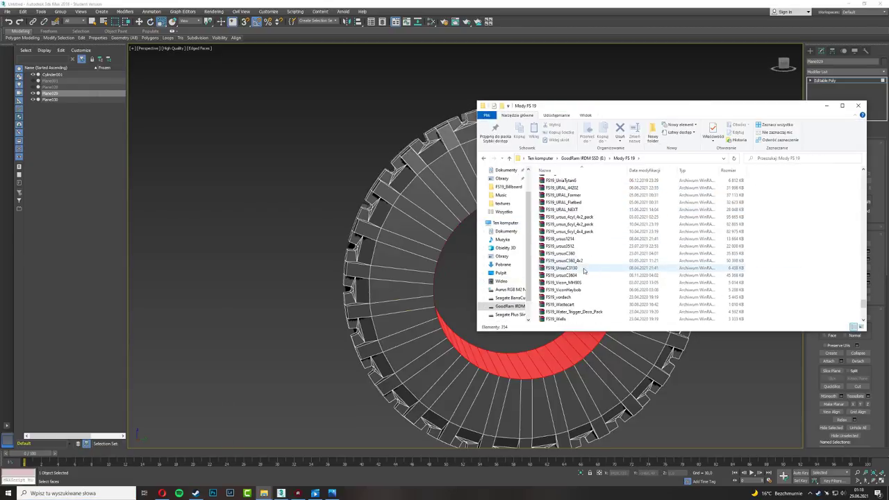
right_click(587, 253)
left_click(604, 260)
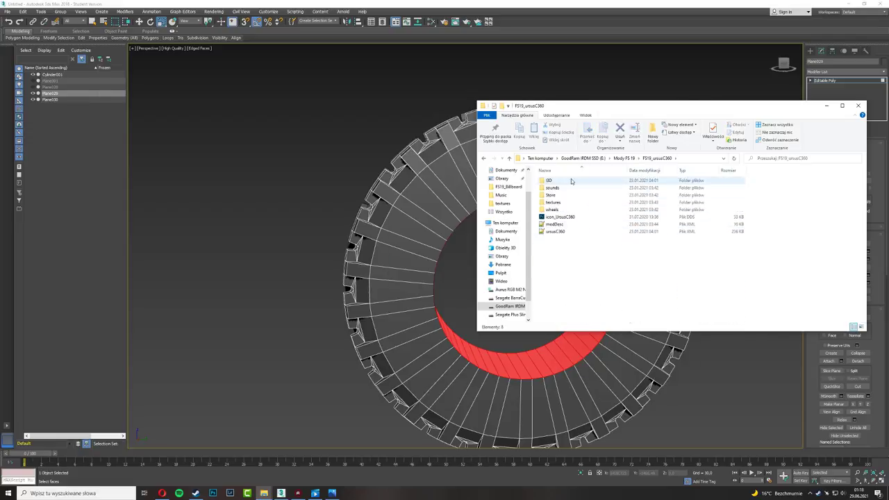
Export the reference tyre from GIANTS Editor, then start File > Import in 3ds Max
key("alt+Tab")
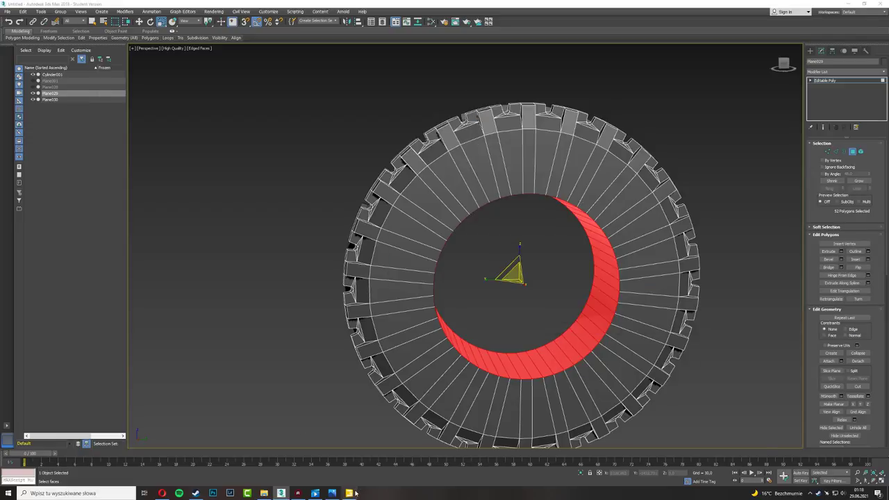
left_click(351, 492)
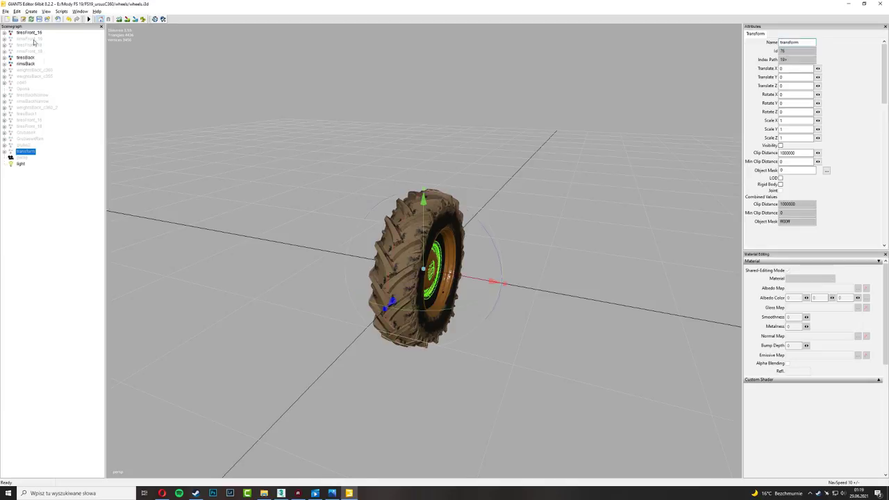
left_click(33, 42)
key("f")
left_click(5, 11)
left_click(40, 97)
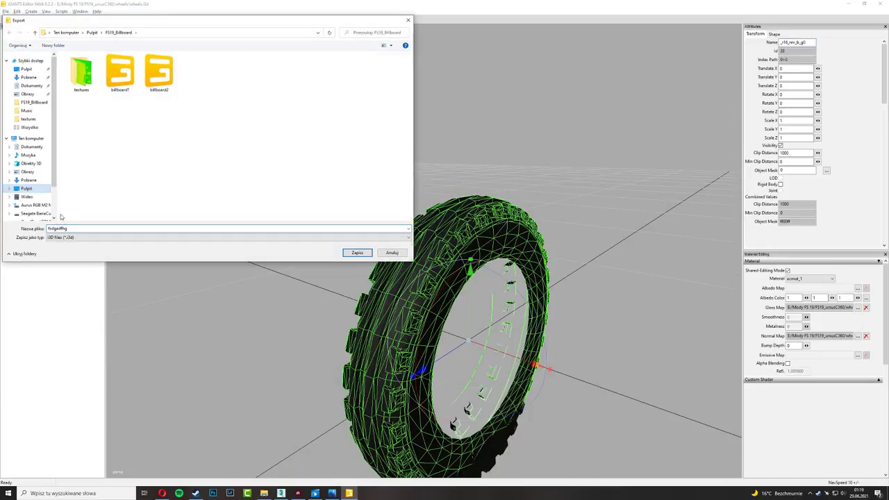
key("Return")
key("alt+Tab")
left_click(6, 11)
Import the exported fsdgsdfhg tyre file with default options and zoom extents on it
left_click(90, 106)
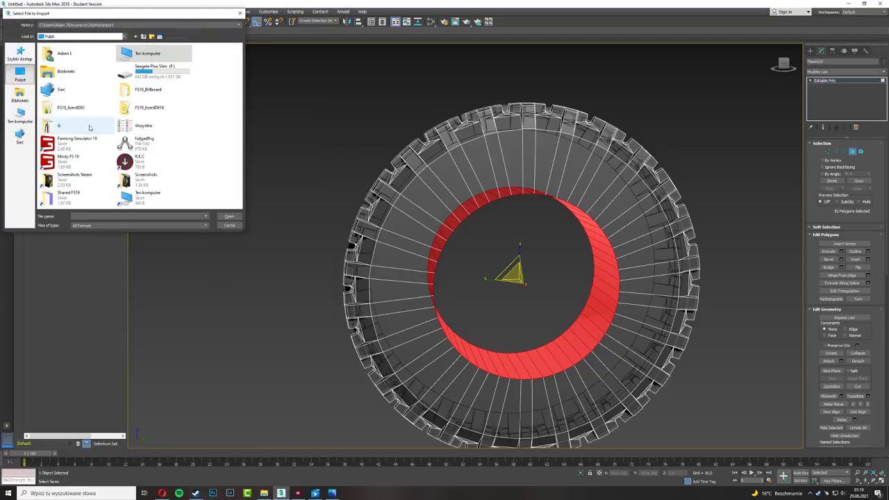
double_click(88, 128)
key("Return")
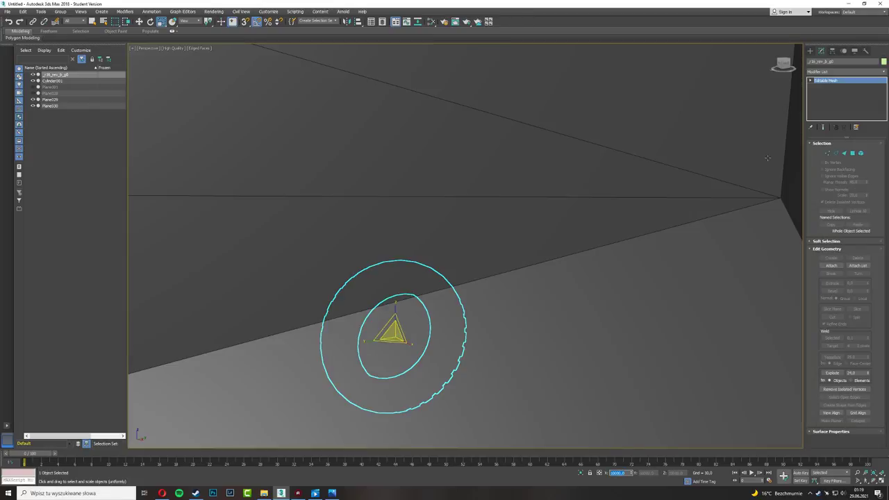
key("z")
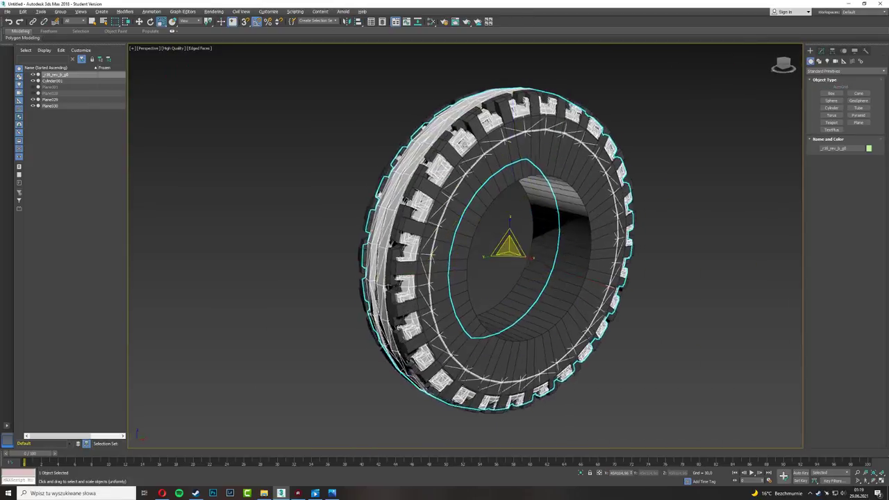
middle_click_drag(464, 144, 539, 303, "alt")
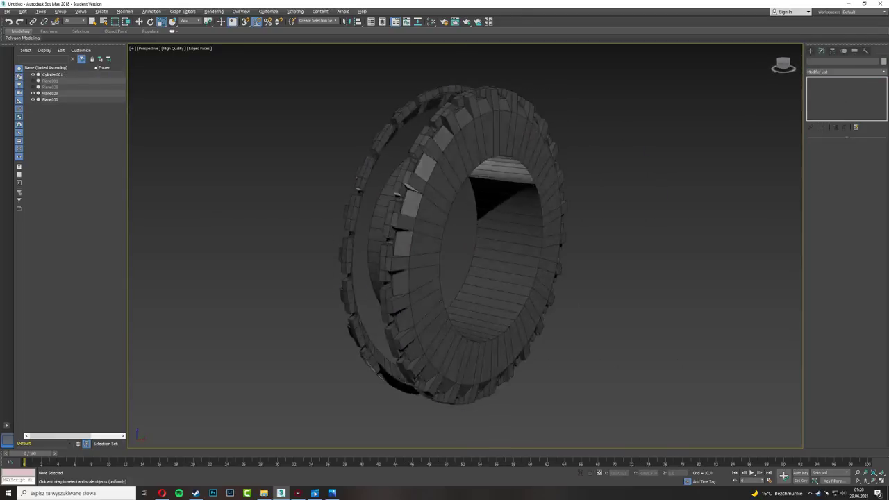
Select an edge ring across the sidewall and Connect it to add new edge loops
key("2")
left_click(550, 195)
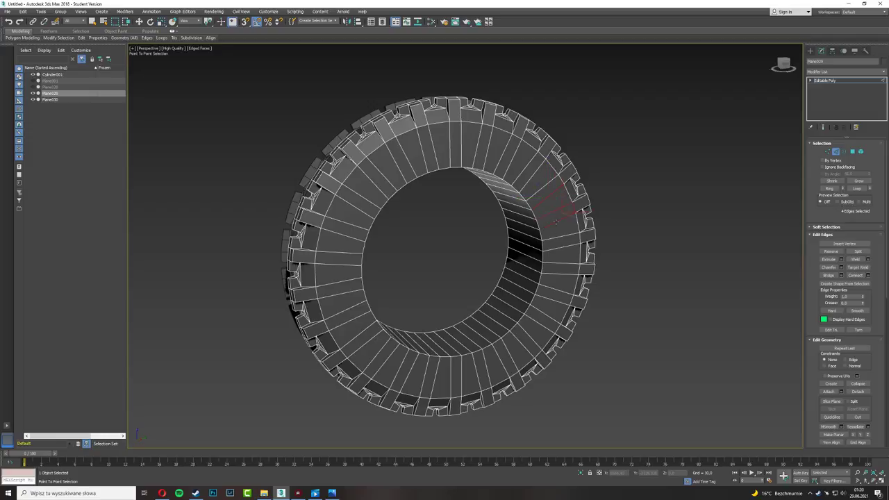
left_click(551, 213, "shift")
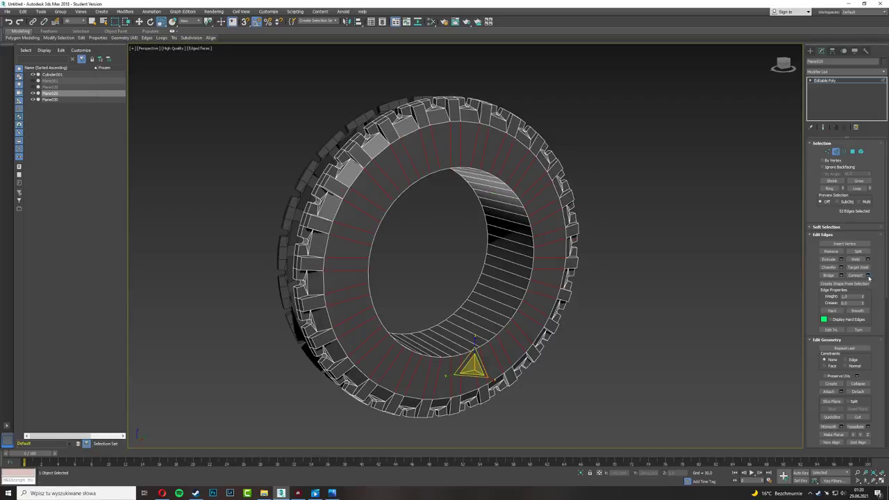
mouse_move(470, 250)
middle_mouse_down("alt")
mouse_move(444, 264)
mouse_move(465, 314)
mouse_move(482, 312)
mouse_move(405, 317)
mouse_move(470, 175)
middle_mouse_up("alt")
left_click(468, 279)
key("w")
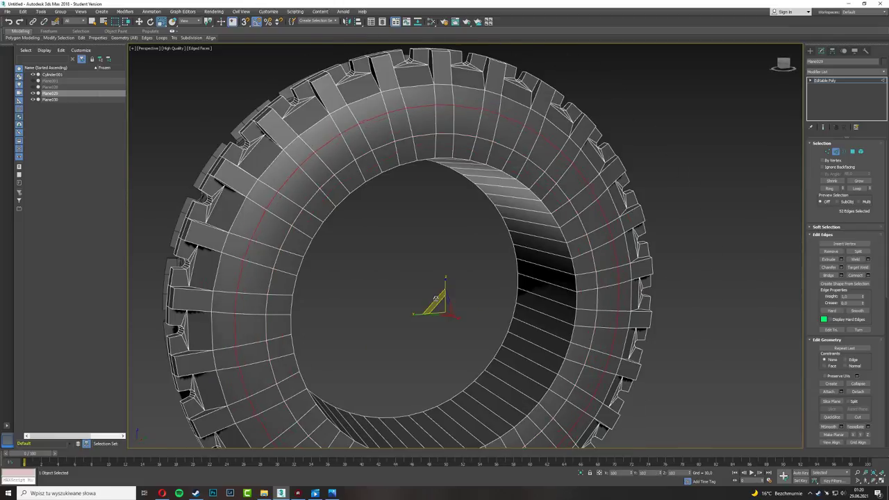
middle_click_drag(435, 299, 352, 229, "alt")
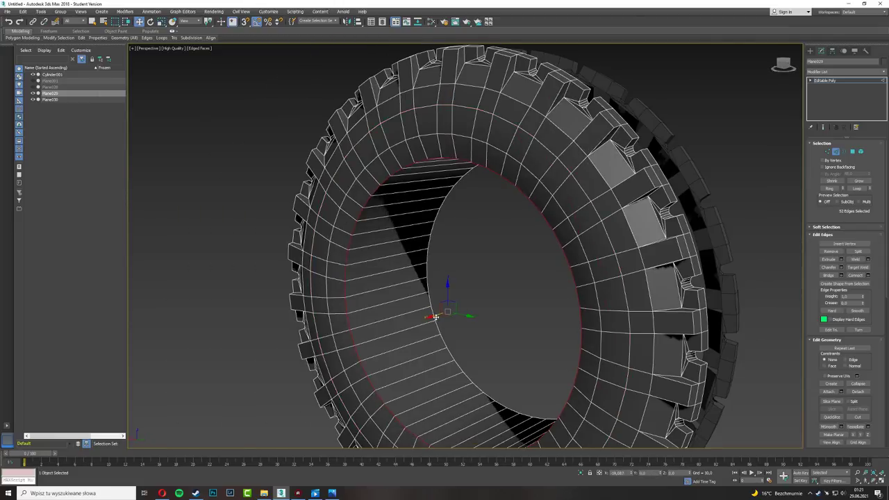
key("4")
mouse_move(432, 317)
middle_mouse_down("alt")
mouse_move(445, 278)
mouse_move(416, 277)
middle_mouse_up("alt")
Mirror the tyre half as a copy and attach the copy into one mesh
left_click(412, 277)
left_click_drag(413, 278, 472, 278)
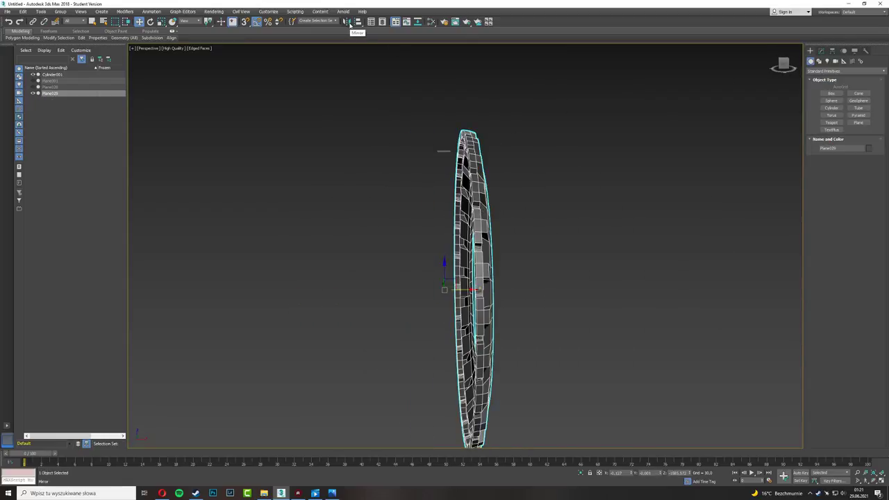
left_click(349, 22)
left_click(426, 298)
middle_click_drag(445, 277, 389, 209, "alt")
left_click(150, 22)
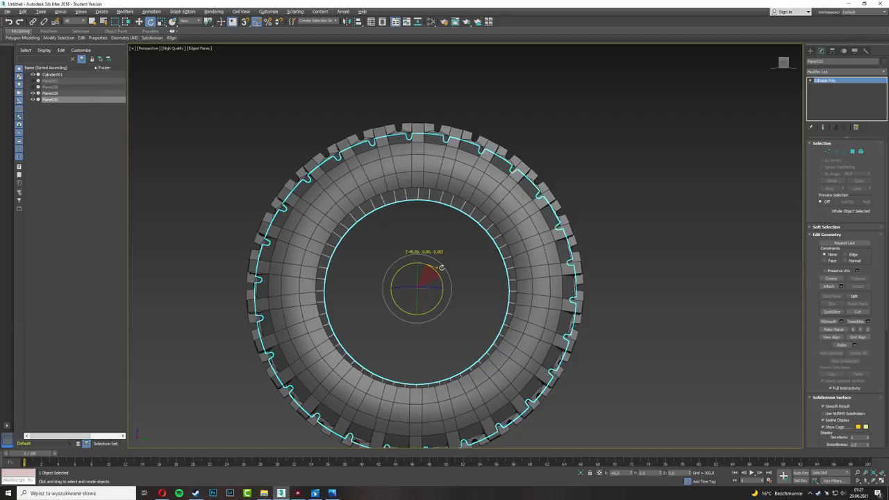
left_click(828, 287)
left_click(515, 295)
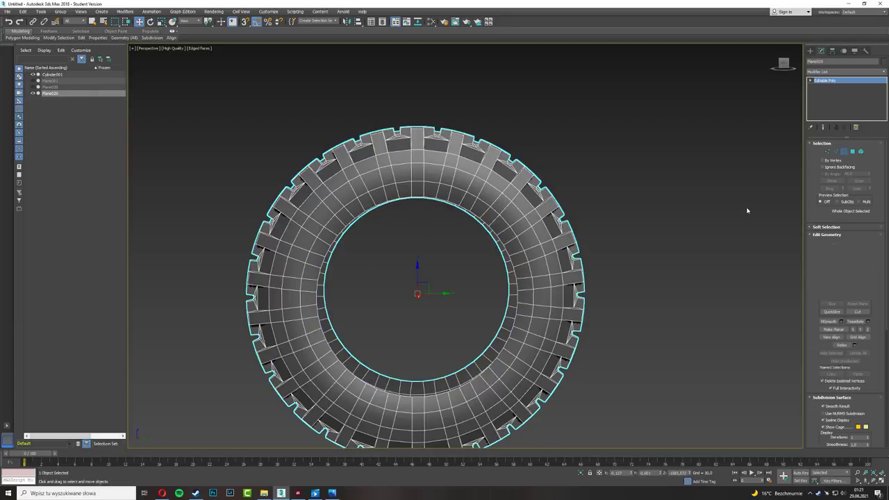
Select the open border along the tread and extrude it
key("3")
mouse_move(747, 211)
middle_mouse_down("alt")
mouse_move(710, 287)
mouse_move(695, 288)
mouse_move(625, 243)
mouse_move(416, 194)
middle_mouse_up("alt")
scroll(389, 180, "up", 5)
left_click(356, 172)
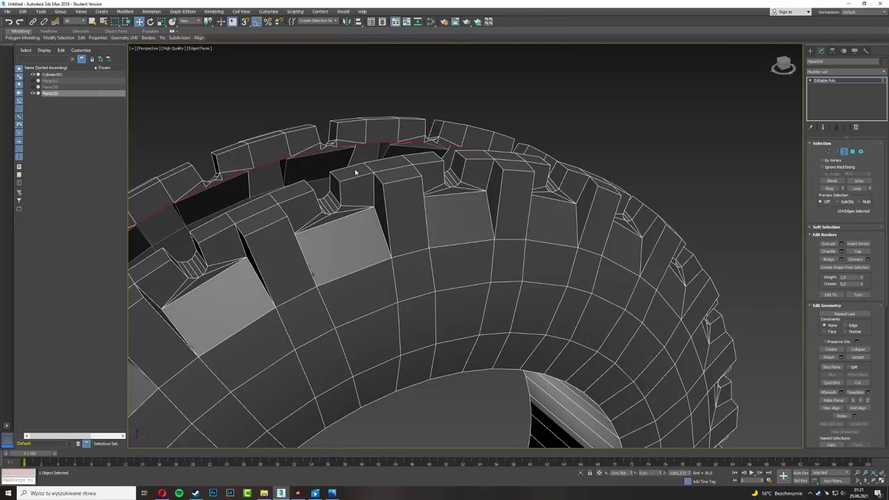
middle_click_drag(355, 172, 298, 208, "alt")
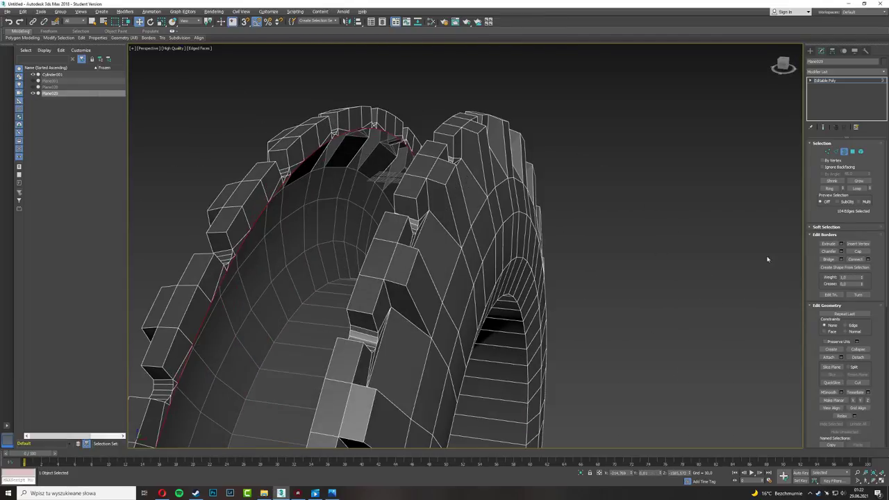
left_click(841, 243)
scroll(527, 401, "down", 3)
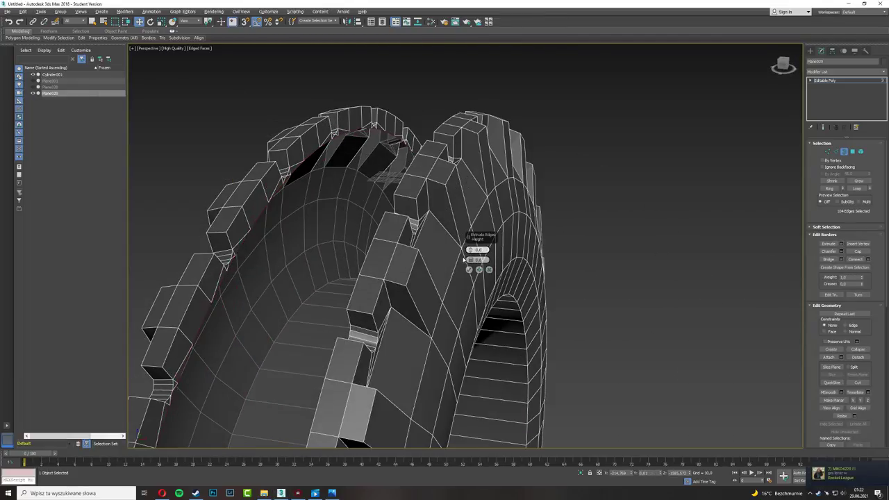
left_click(469, 269)
mouse_move(470, 260)
middle_mouse_down("alt")
mouse_move(364, 326)
mouse_move(408, 412)
mouse_move(444, 417)
middle_mouse_up("alt")
scroll(364, 328, "up", 2)
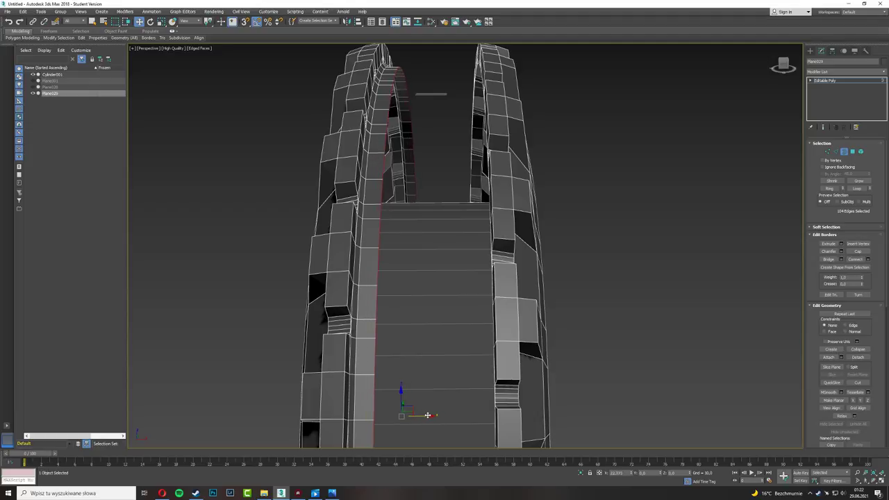
Compare against the reference photo and pull the open border toward the centre
left_click(332, 493)
left_click(332, 493)
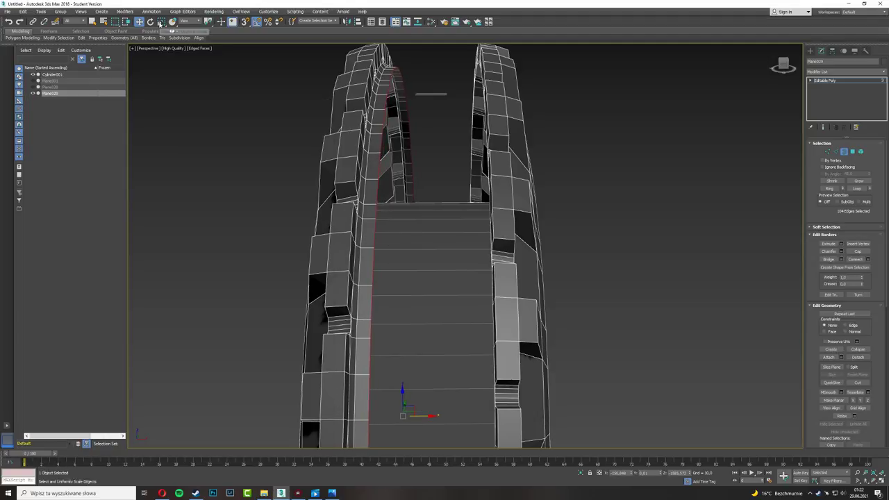
middle_click_drag(389, 278, 409, 409, "alt")
key("alt+w")
scroll(359, 155, "up", 3)
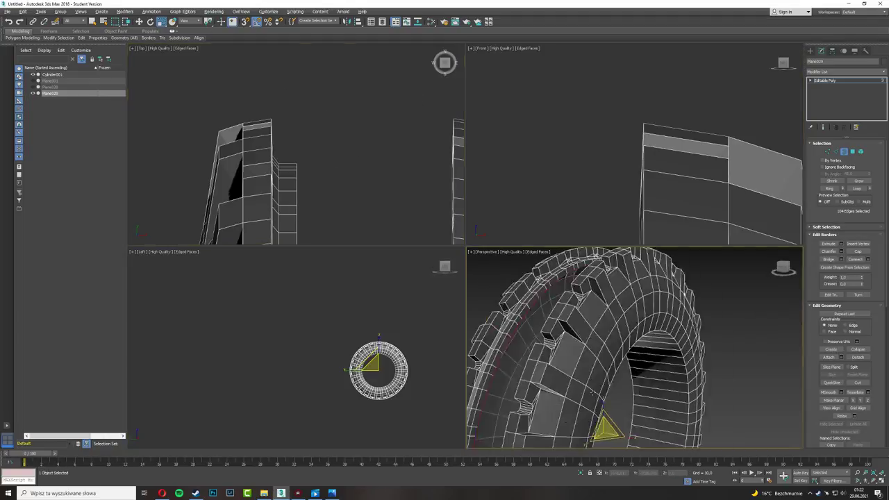
scroll(594, 391, "up", 8)
middle_click_drag(593, 391, 619, 295, "alt")
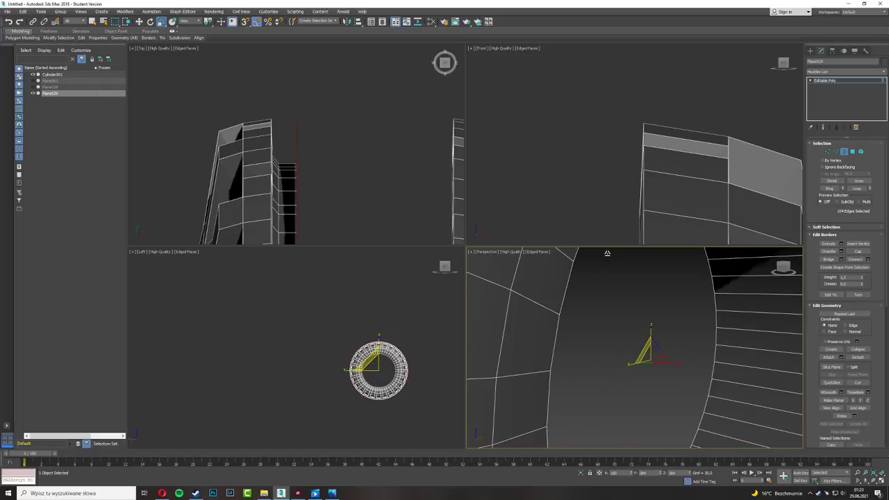
key("alt+w")
scroll(593, 120, "down", 4)
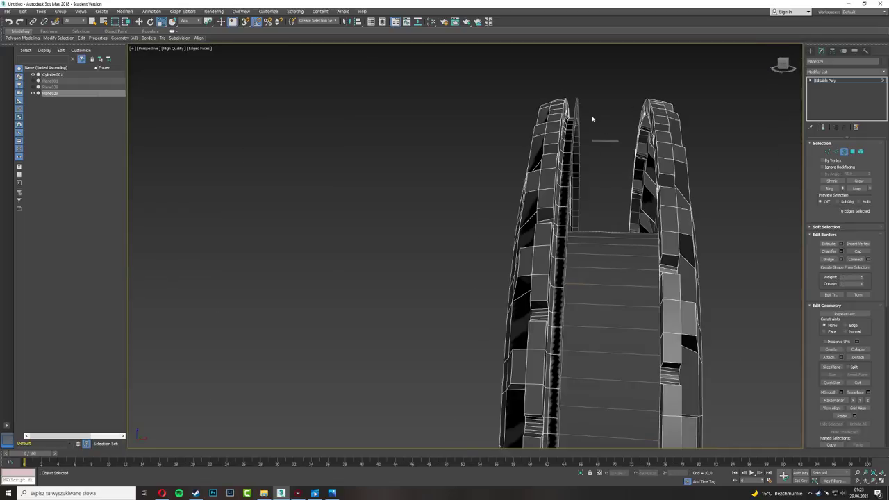
left_click_drag(594, 414, 610, 414, "shift")
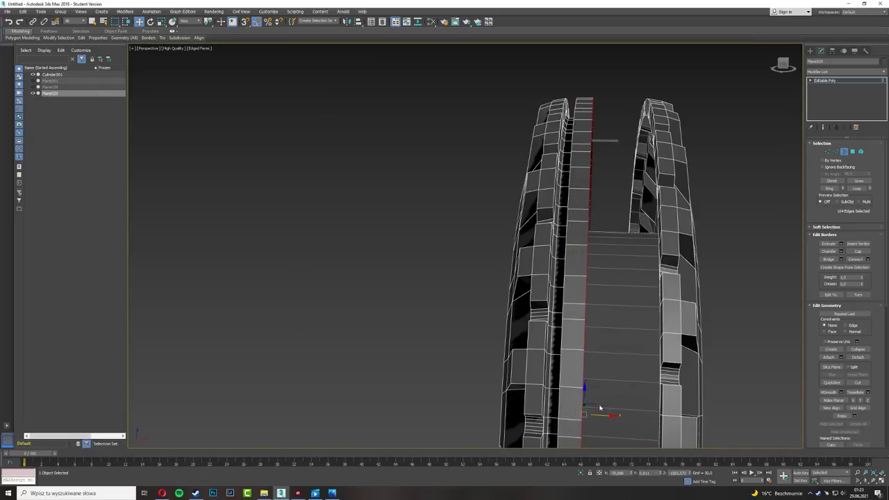
Loop-select the centre strip polygons and delete them
middle_click_drag(608, 416, 590, 292, "alt")
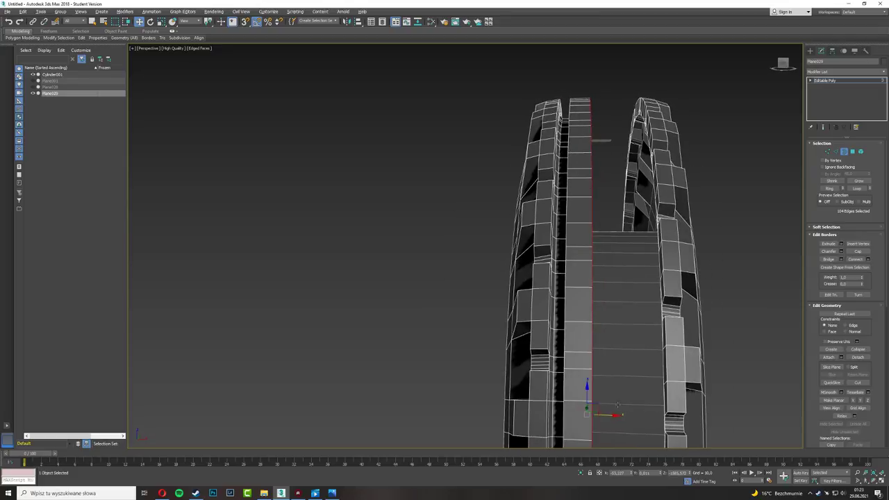
key("4")
left_click(580, 159)
left_click(582, 178, "shift")
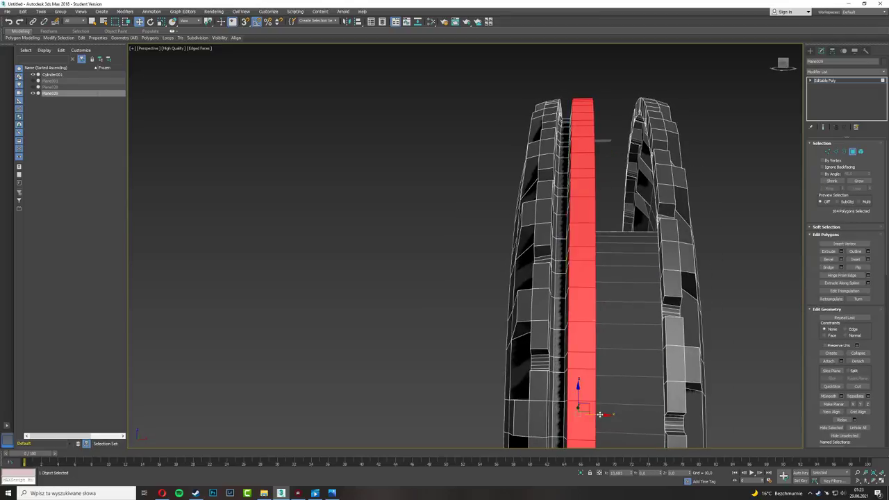
middle_click_drag(600, 415, 586, 410, "alt")
middle_click_drag(545, 278, 571, 288, "alt")
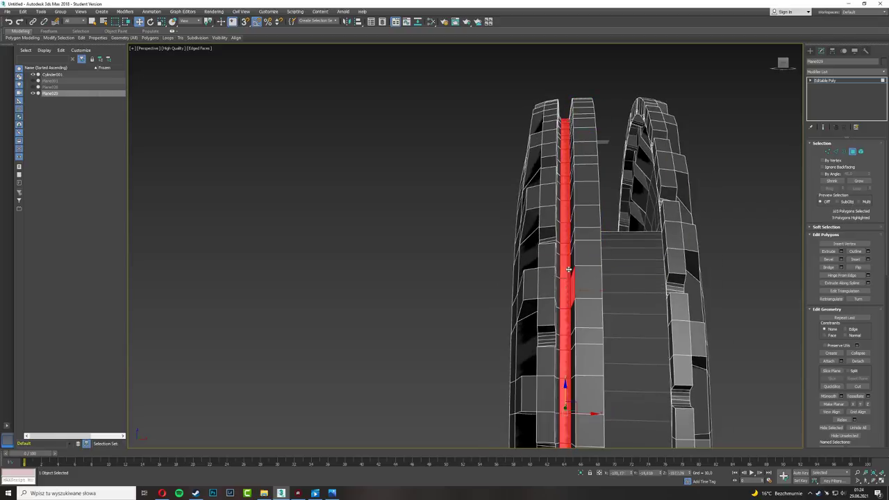
key("Delete")
middle_click_drag(431, 229, 486, 236, "alt")
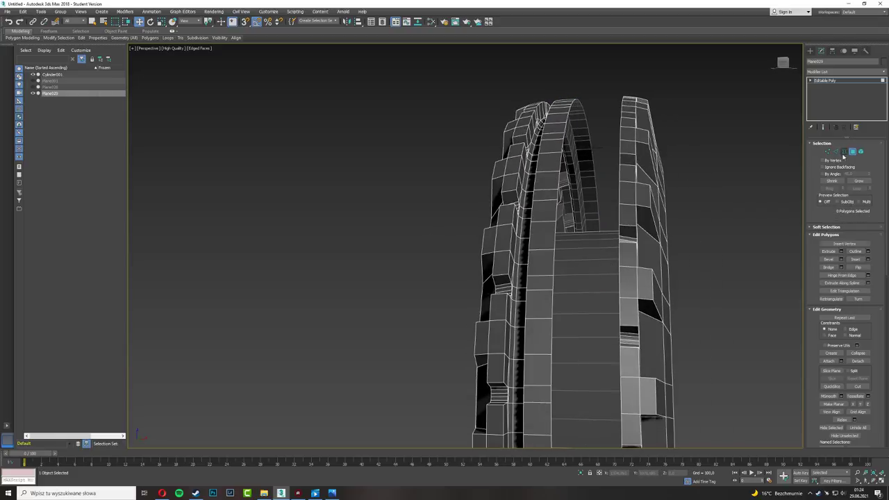
Inspect the rebuilt centre strip in border and edge modes
key("3")
mouse_move(555, 347)
middle_mouse_down("alt")
mouse_move(589, 421)
mouse_move(820, 148)
middle_mouse_up("alt")
middle_click_drag(750, 150, 281, 104, "alt")
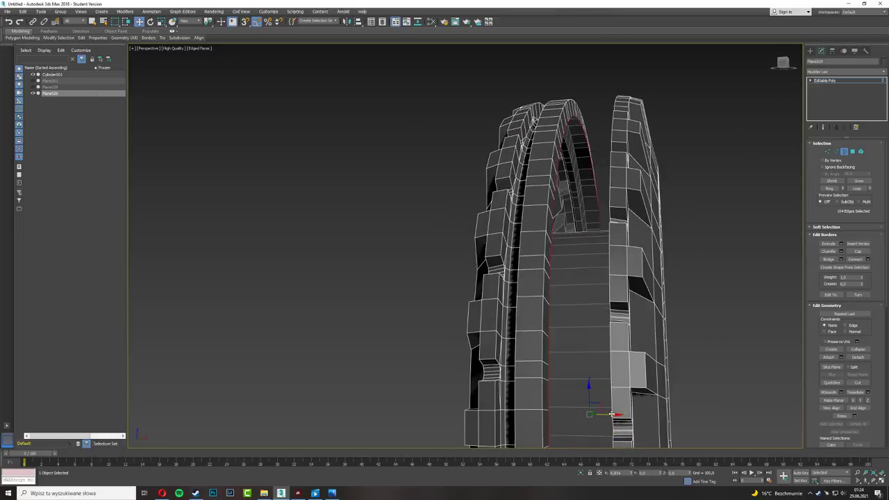
key("2")
middle_click_drag(611, 415, 740, 311, "alt")
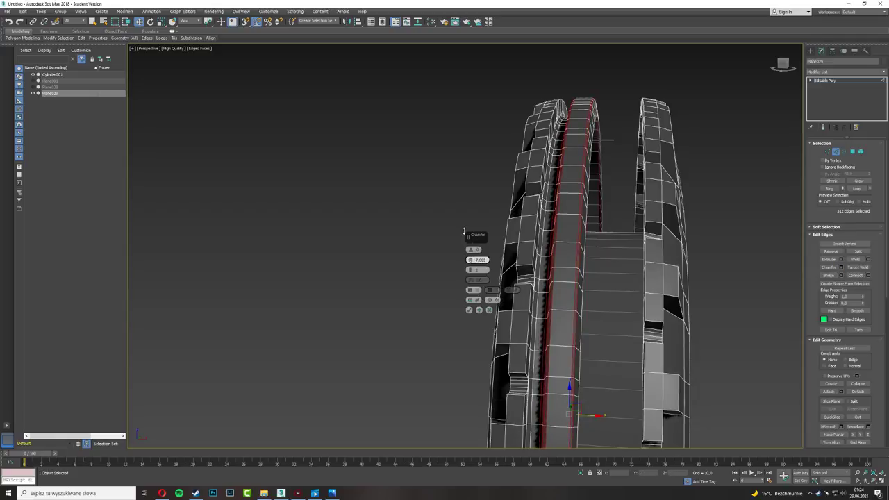
Box-select the tyre half in the top view and create a mirrored copy
mouse_move(461, 203)
middle_mouse_down("alt")
mouse_move(416, 230)
mouse_move(461, 208)
mouse_move(527, 208)
middle_mouse_up("alt")
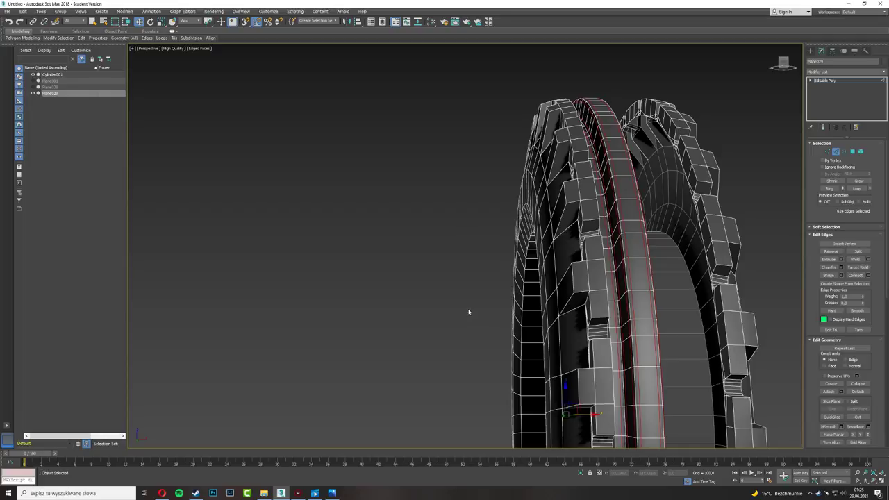
middle_click_drag(468, 311, 486, 299, "alt")
scroll(486, 299, "down", 5)
key("4")
key("alt+w")
key("alt+w")
left_click_drag(574, 169, 493, 385)
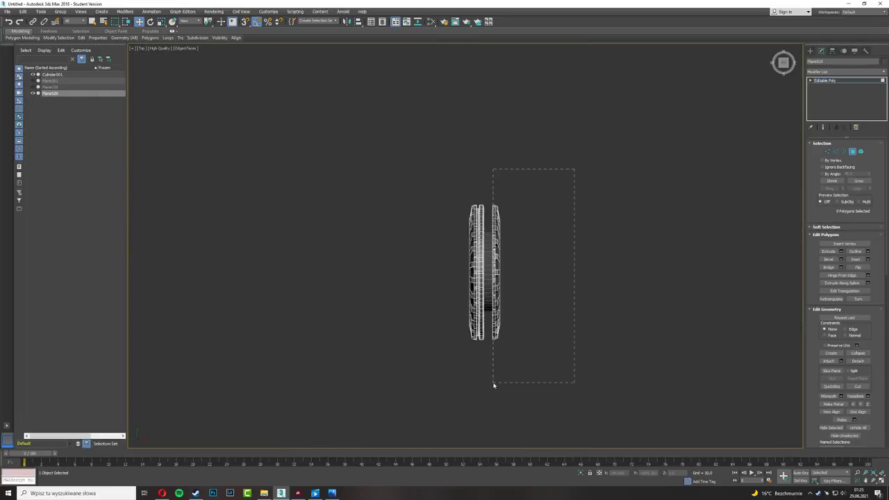
key("4")
left_click(346, 22)
Attach the mirrored copy into the tyre mesh and chamfer the centre edges
left_click(422, 302)
scroll(486, 264, "up", 5)
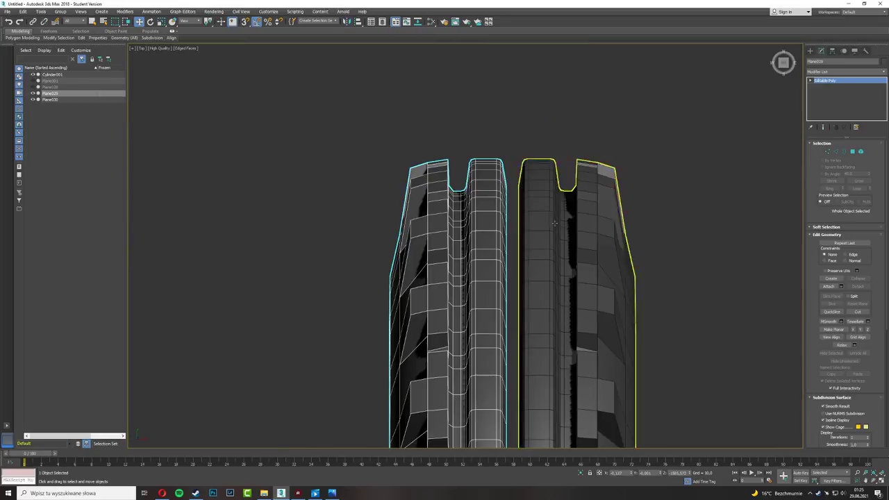
left_click(824, 286)
key("2")
scroll(536, 264, "up", 3)
scroll(471, 228, "up", 4)
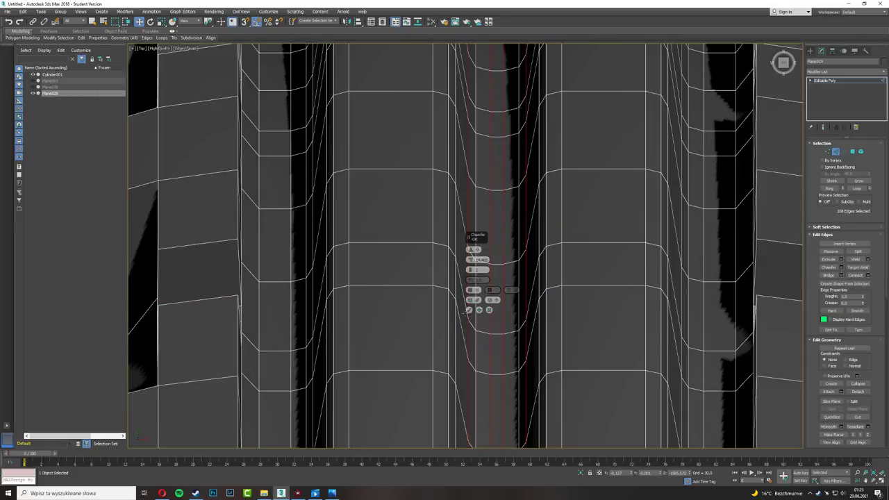
key("p")
Chamfer a vertical run of lug edges, excluding the stray diagonal edge
scroll(613, 312, "up", 5)
middle_click_drag(625, 278, 548, 284, "alt")
double_click(584, 281)
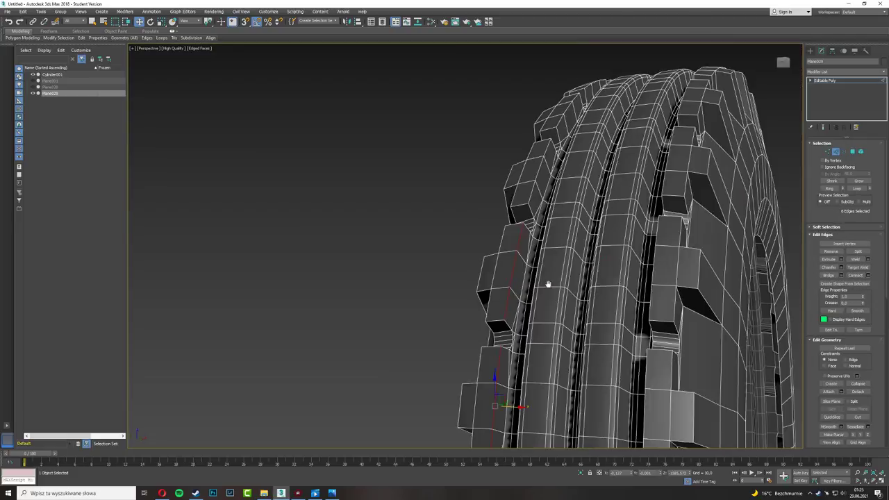
left_click(841, 266)
scroll(486, 277, "up", 4)
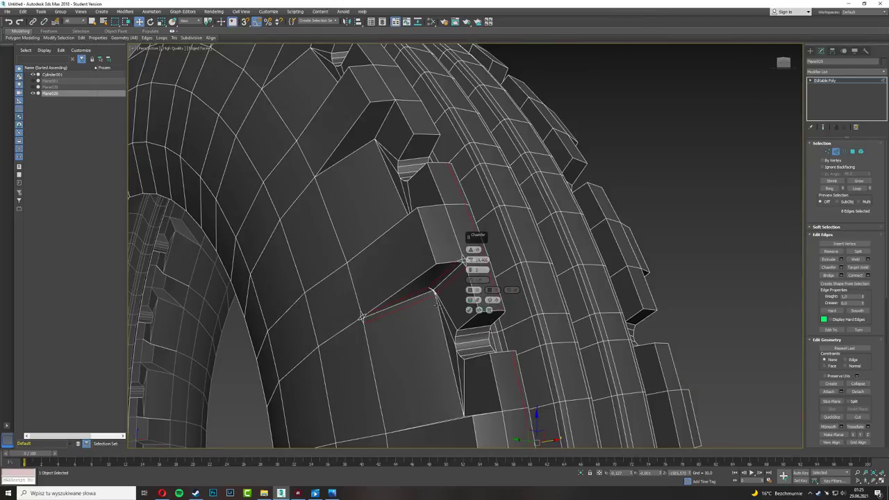
left_click(393, 311, "alt")
Inspect the tread block, clear the edge selection and box-select in the top view
middle_click_drag(393, 311, 368, 313, "alt")
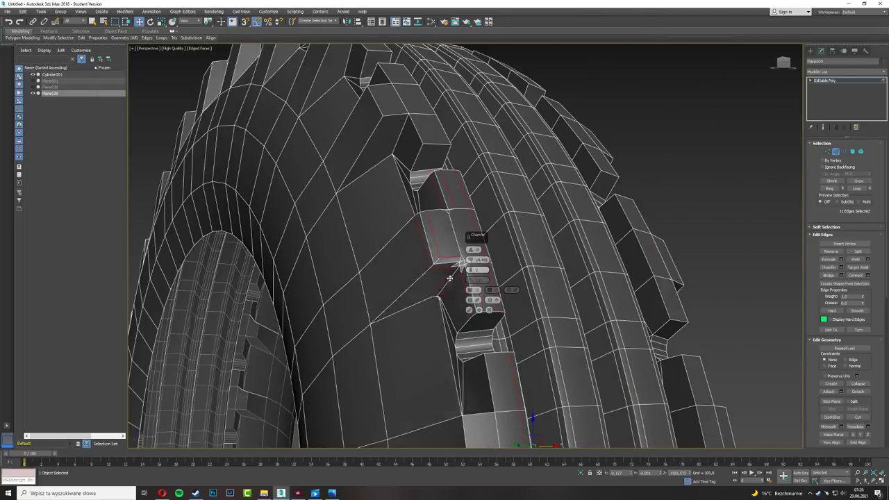
mouse_move(472, 278)
middle_mouse_down("alt")
mouse_move(492, 263)
mouse_move(477, 295)
mouse_move(580, 310)
middle_mouse_up("alt")
scroll(479, 278, "down", 3)
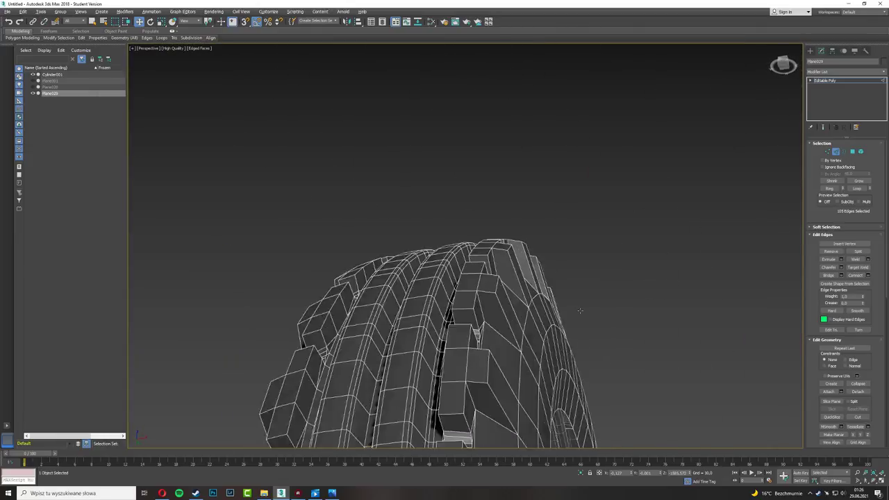
scroll(580, 310, "down", 5)
key("alt+w")
left_click(382, 252)
key("alt+w")
left_click_drag(619, 99, 531, 455)
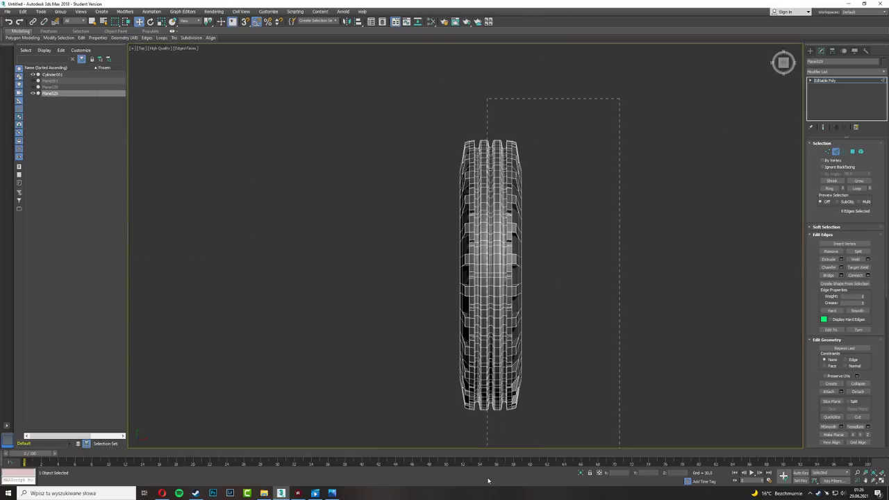
Select all polygons of the flat strip beside the tyre for scaling
left_click_drag(488, 481, 489, 479)
scroll(489, 147, "up", 8)
key("4")
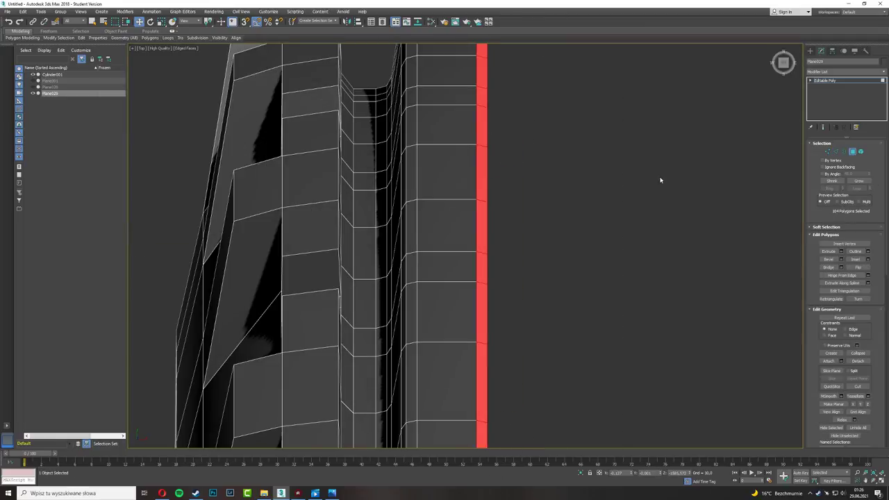
scroll(625, 208, "down", 3)
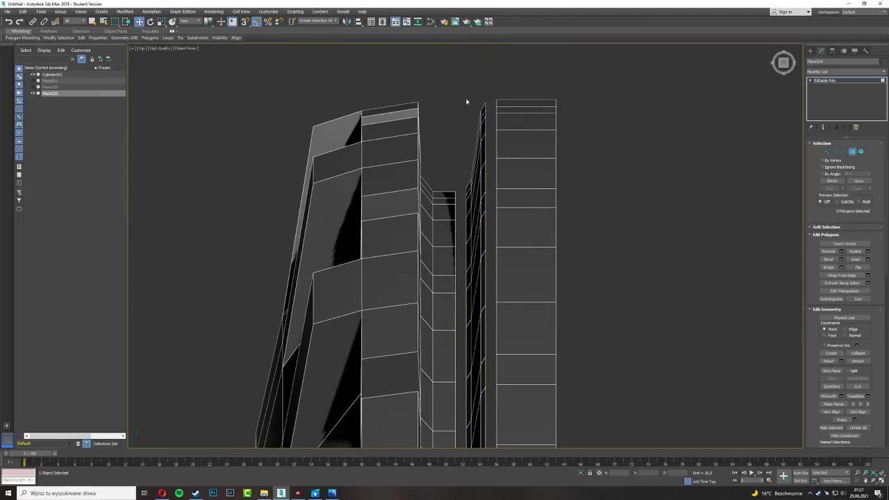
double_click(538, 126)
key("r")
Pick a single strip edge and inspect it in the perspective view
key("2")
left_click(419, 285)
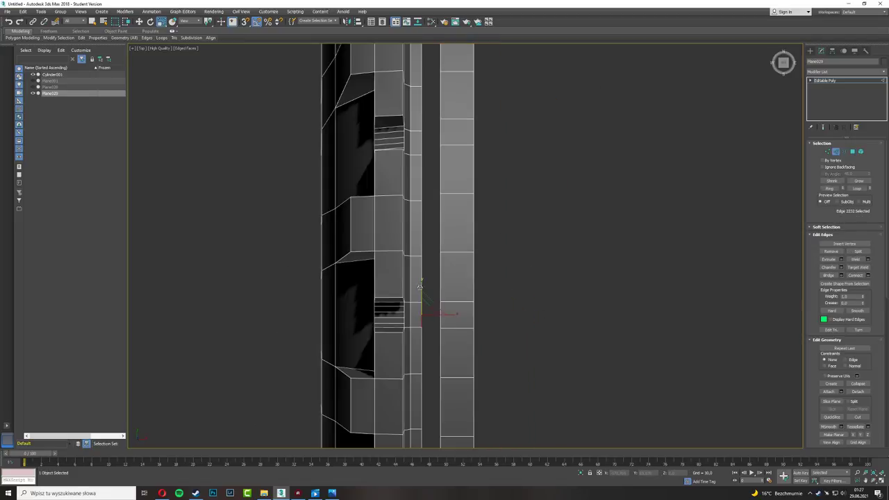
scroll(421, 232, "up", 3)
key("p")
scroll(420, 232, "up", 5)
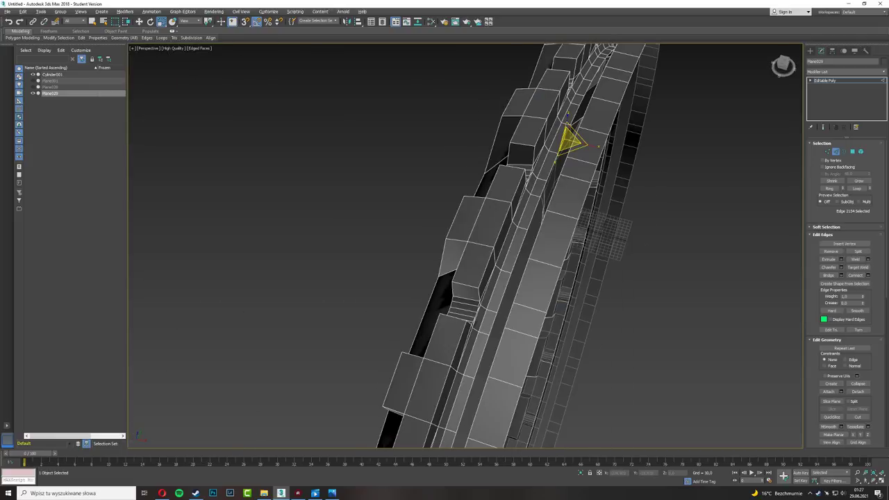
mouse_move(549, 176)
middle_mouse_down("alt")
mouse_move(479, 170)
mouse_move(459, 264)
mouse_move(486, 229)
mouse_move(554, 189)
mouse_move(530, 257)
middle_mouse_up("alt")
right_click(479, 171, "shift")
Chamfer the band edges, raising the amount from 11.801 to 16.762
key("w")
key("3")
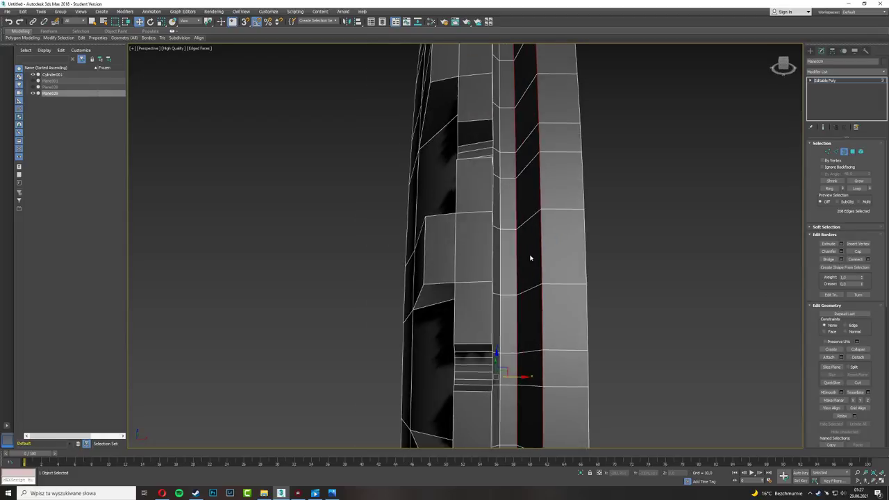
left_click(516, 254)
key("2")
left_click(840, 267)
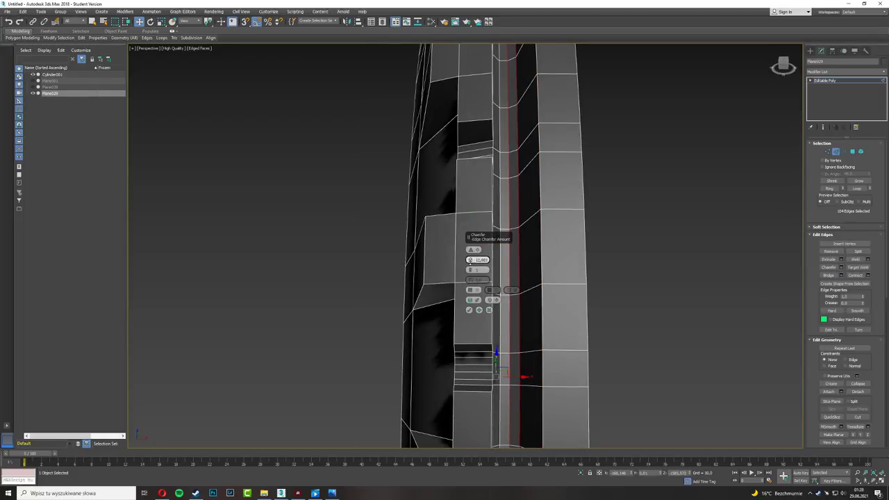
left_click_drag(469, 260, 470, 260)
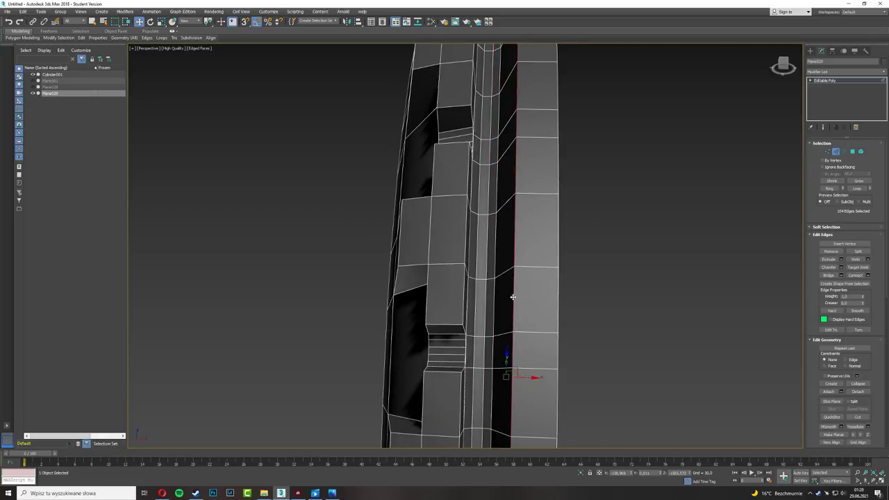
scroll(548, 139, "down", 5)
middle_click_drag(561, 139, 548, 134, "alt")
Leave sub-object editing and begin attaching the other tyre half
key("3")
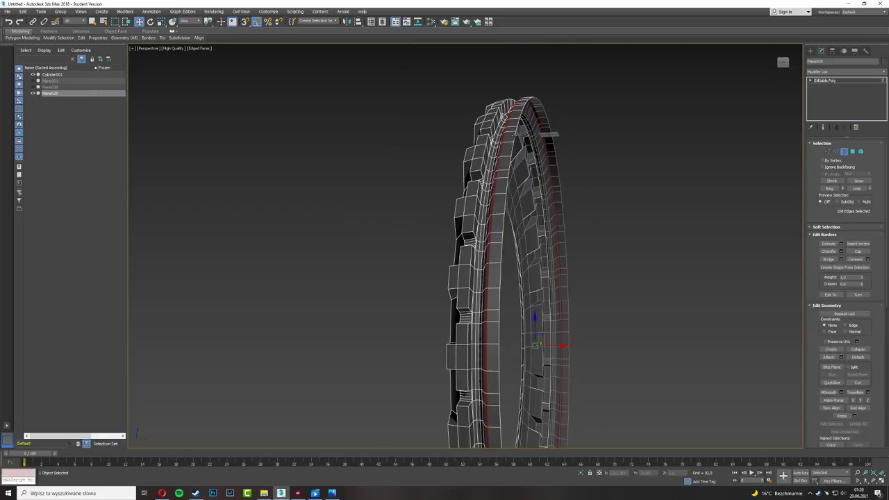
middle_click_drag(486, 268, 496, 267, "alt")
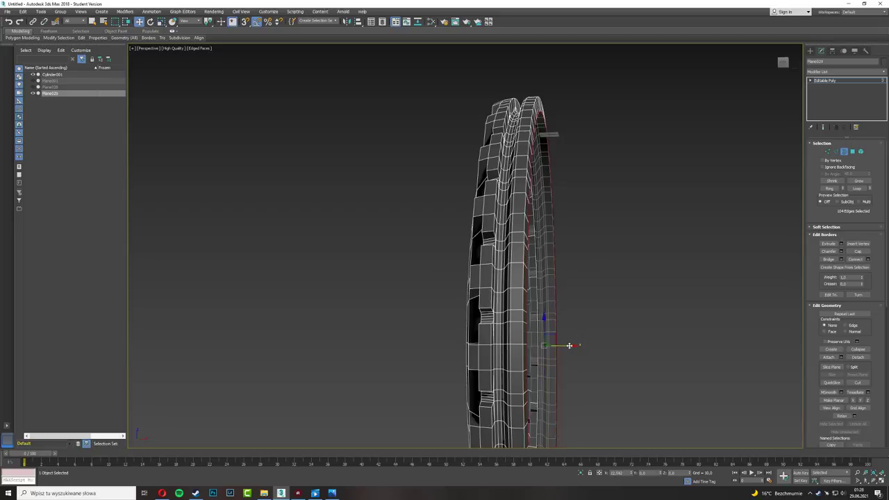
middle_click_drag(568, 345, 577, 343, "alt")
key("3")
left_click(829, 286)
middle_click_drag(468, 240, 528, 243, "alt")
Attach the other tyre half and return to editing the mesh's edges
left_click(506, 278)
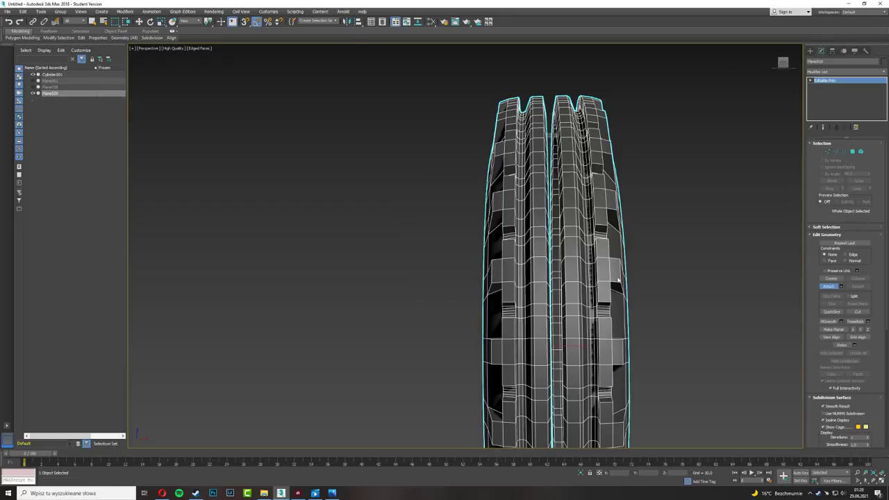
scroll(551, 222, "up", 3)
scroll(552, 222, "up", 2)
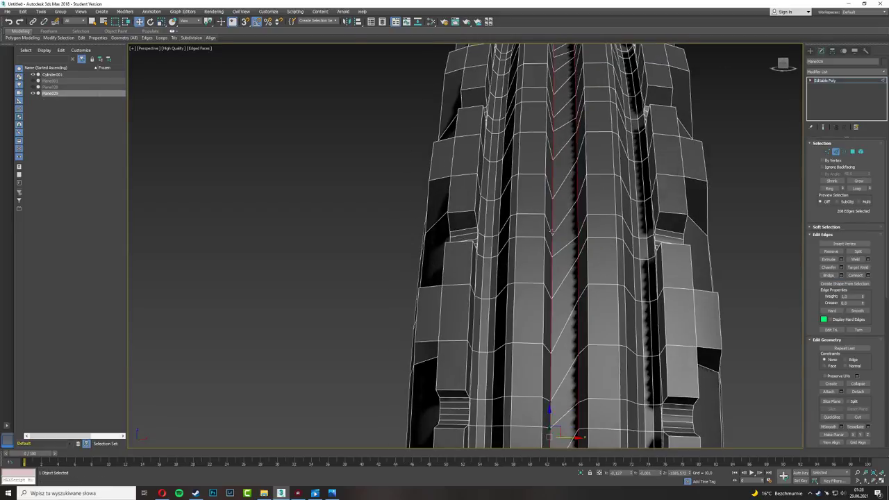
left_click(865, 51)
left_click(821, 50)
key("2")
Chamfer the centre seam edge loop, bevelling its 416 groove-wall edges
double_click(571, 209)
mouse_move(571, 208)
middle_mouse_down("alt")
mouse_move(544, 322)
mouse_move(534, 277)
middle_mouse_up("alt")
key("3")
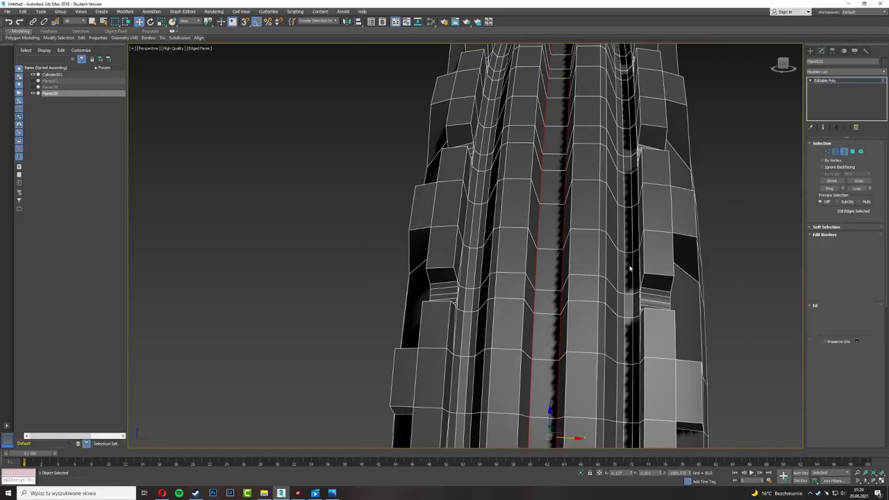
left_click(836, 268)
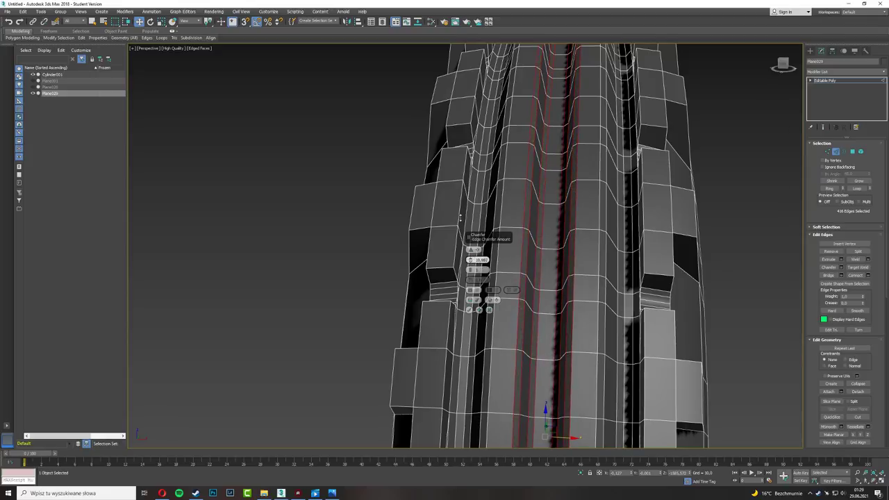
left_click(469, 310)
middle_click_drag(469, 310, 486, 278, "alt")
scroll(486, 278, "down", 5)
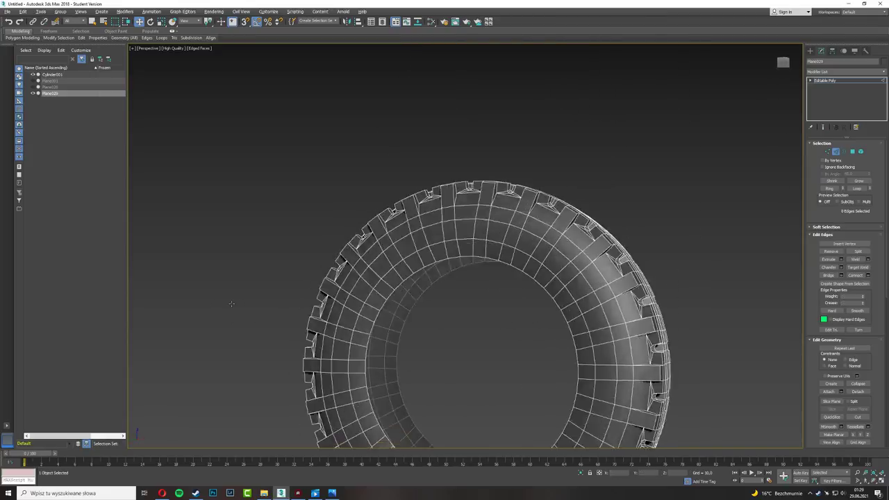
Select a tyre polygon and look inside the inner band from an angle
scroll(486, 278, "up", 2)
left_click(852, 152)
left_click(535, 228)
mouse_move(535, 228)
middle_mouse_down("alt")
mouse_move(548, 208)
mouse_move(548, 121)
mouse_move(691, 272)
middle_mouse_up("alt")
key("3")
middle_click_drag(556, 278, 625, 209, "alt")
scroll(591, 243, "up", 5)
scroll(625, 208, "down", 5)
Check the inner band polygons, then select the inner rim border
left_click(850, 152, "ctrl")
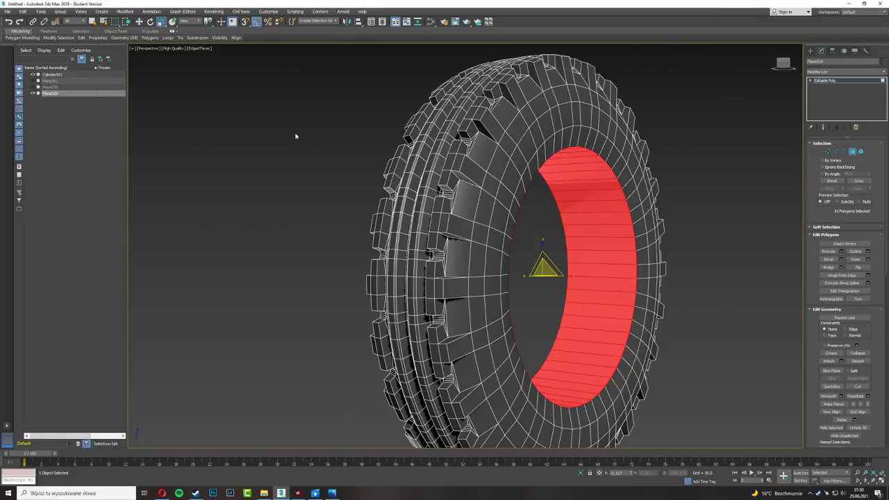
mouse_move(570, 273)
middle_mouse_down("alt")
mouse_move(502, 278)
mouse_move(530, 247)
middle_mouse_up("alt")
left_click(529, 248)
scroll(432, 125, "down", 5)
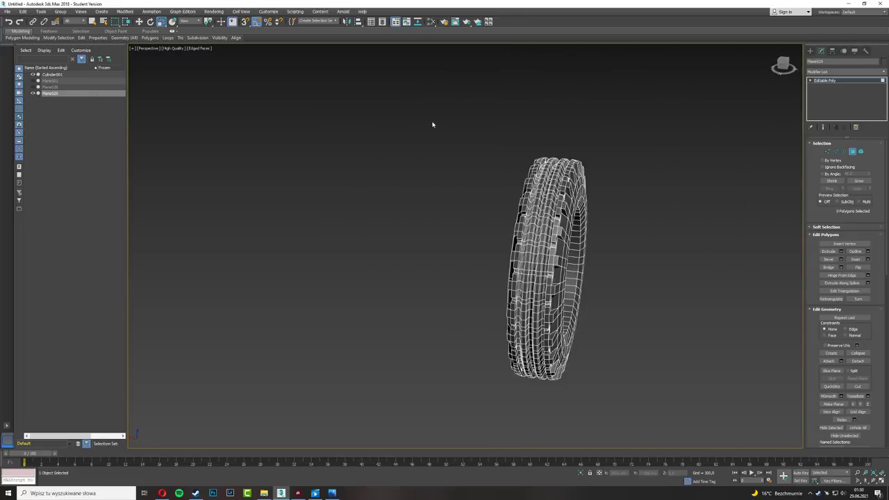
mouse_move(656, 302)
middle_mouse_down("alt")
mouse_move(661, 368)
mouse_move(623, 347)
middle_mouse_up("alt")
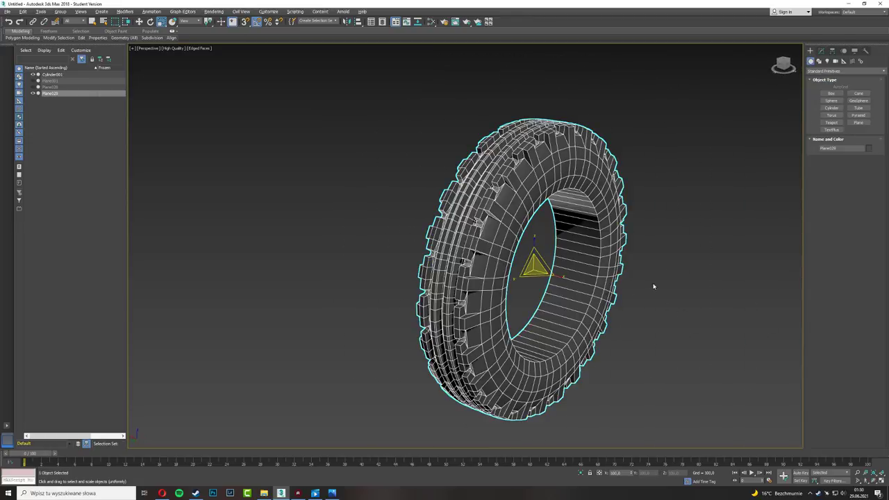
left_click(854, 153)
left_click(843, 151)
left_click(586, 285)
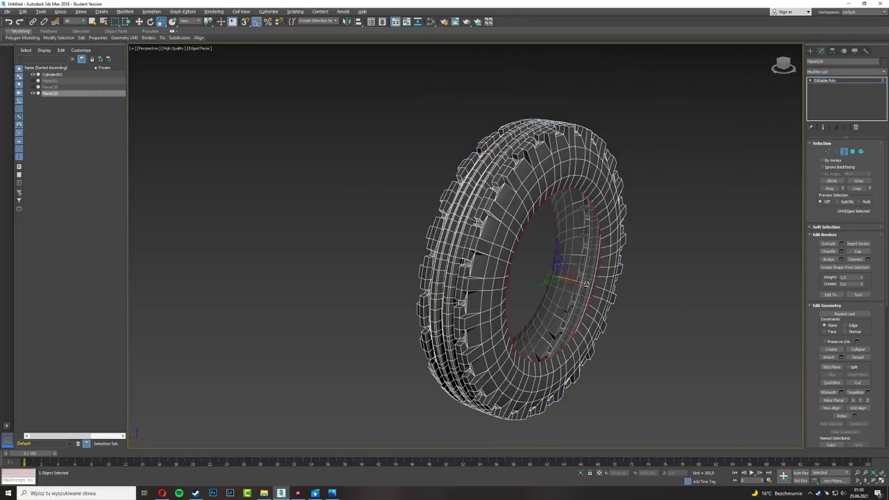
left_click(836, 151)
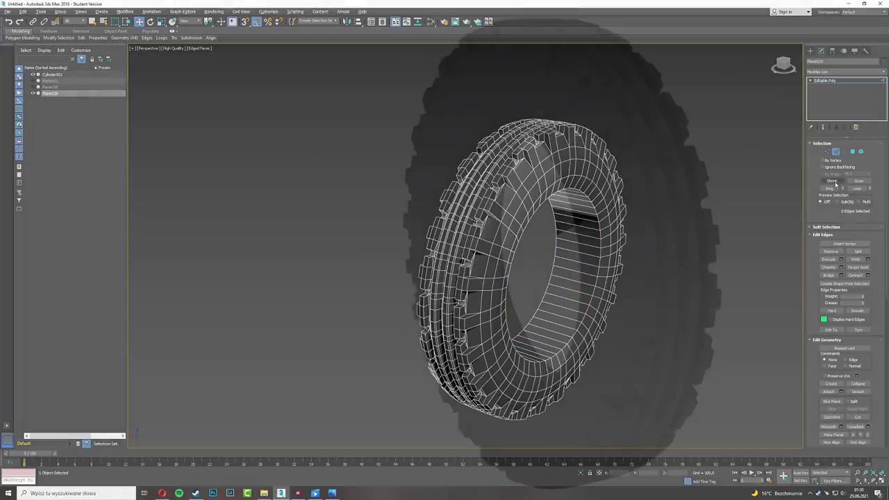